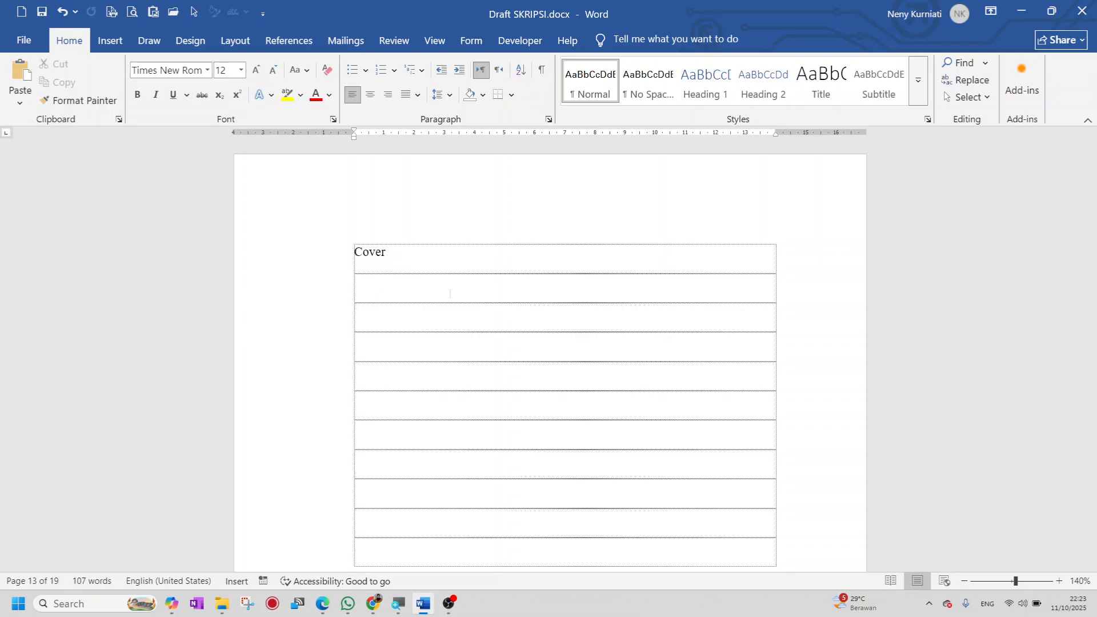
Show the Navigation pane beside the document
{"action": "left_click", "coordinate": [426, 40]}
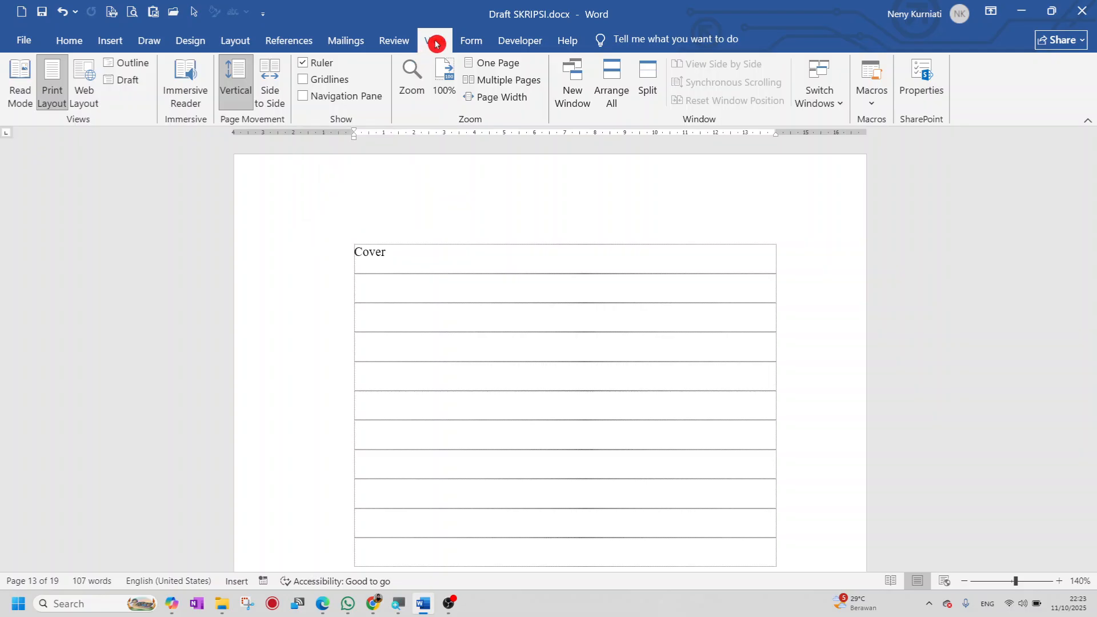
{"action": "left_click", "coordinate": [322, 101]}
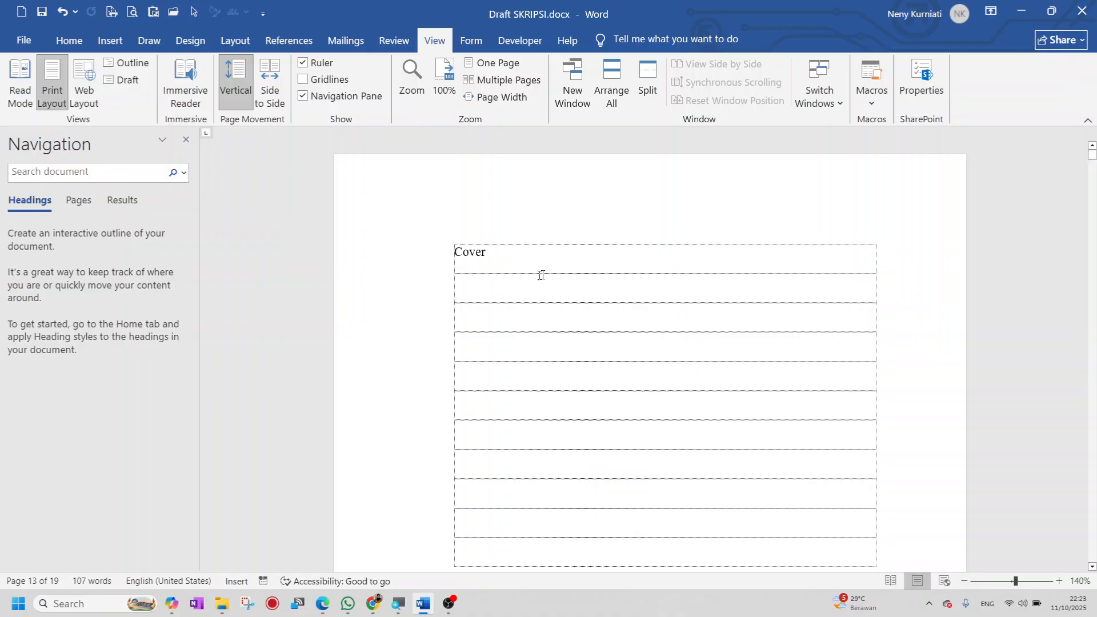
Apply the Heading 1 style to the HALAMAN JUDUL title on the second page
{"action": "scroll", "coordinate": [525, 292], "scroll_direction": "down", "scroll_amount": 10}
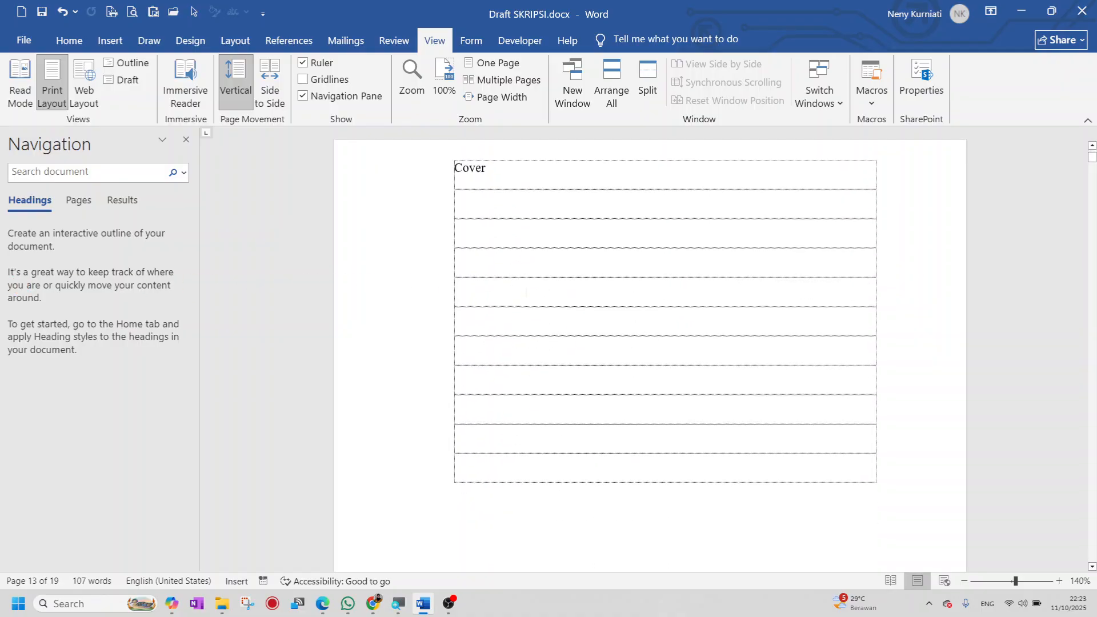
{"action": "scroll", "coordinate": [525, 300], "scroll_direction": "down", "scroll_amount": 10}
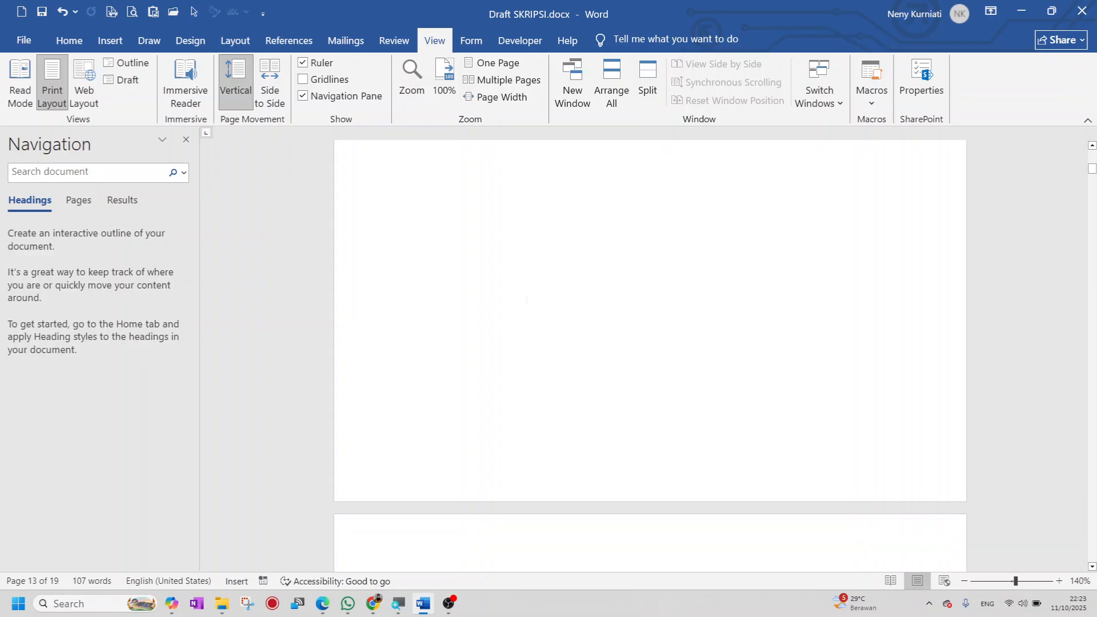
{"action": "scroll", "coordinate": [532, 300], "scroll_direction": "down", "scroll_amount": 1}
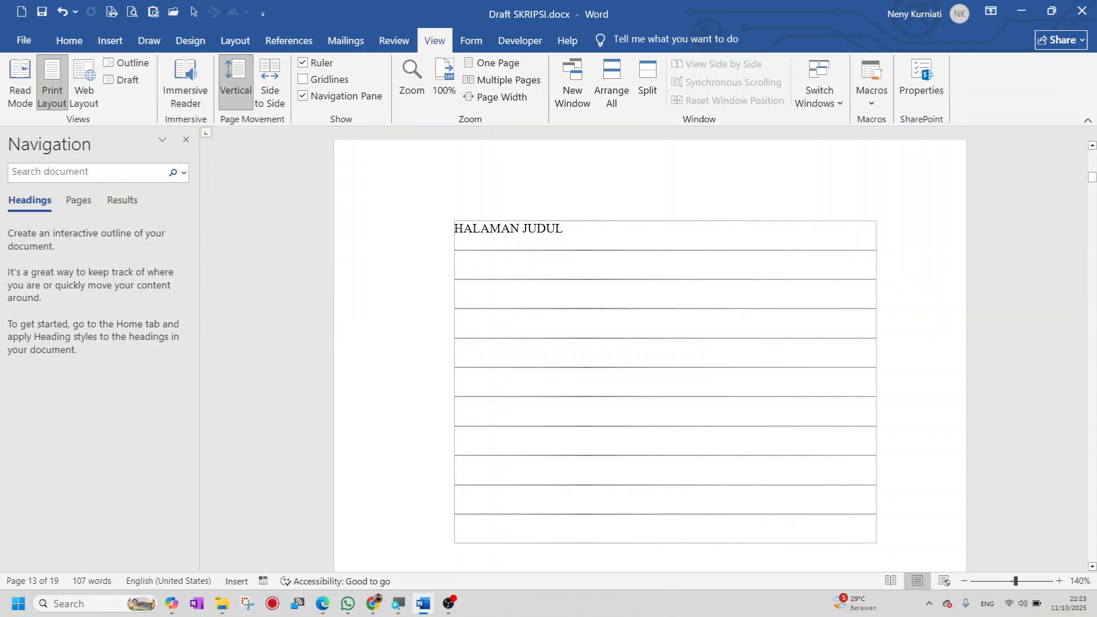
{"action": "left_click_drag", "start_coordinate": [454, 232], "coordinate": [570, 233]}
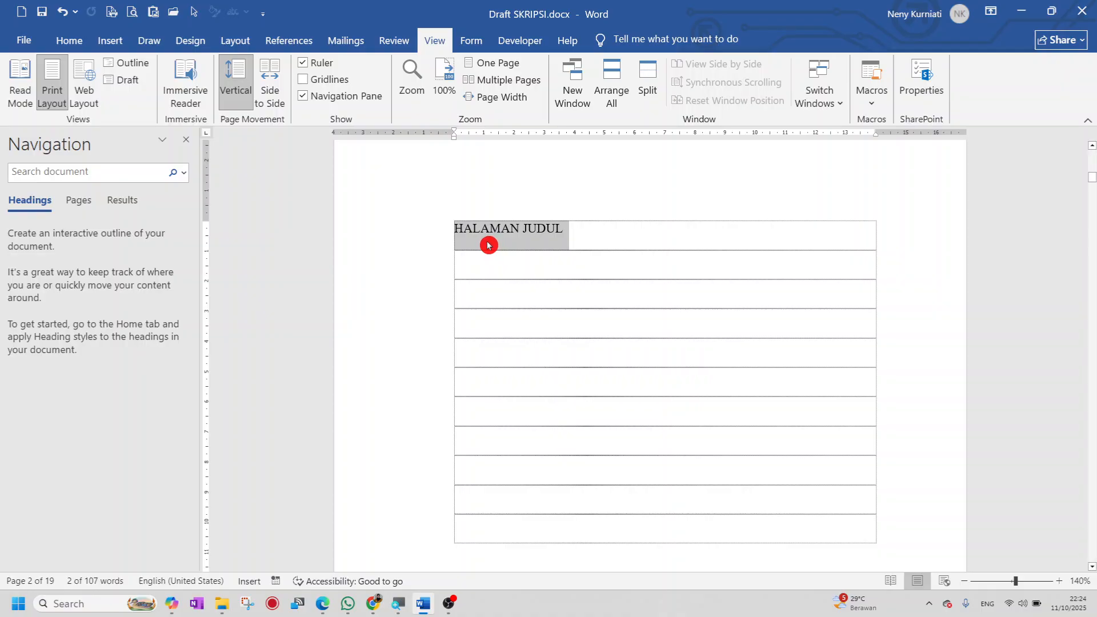
{"action": "scroll", "coordinate": [489, 246], "scroll_direction": "down", "scroll_amount": 6}
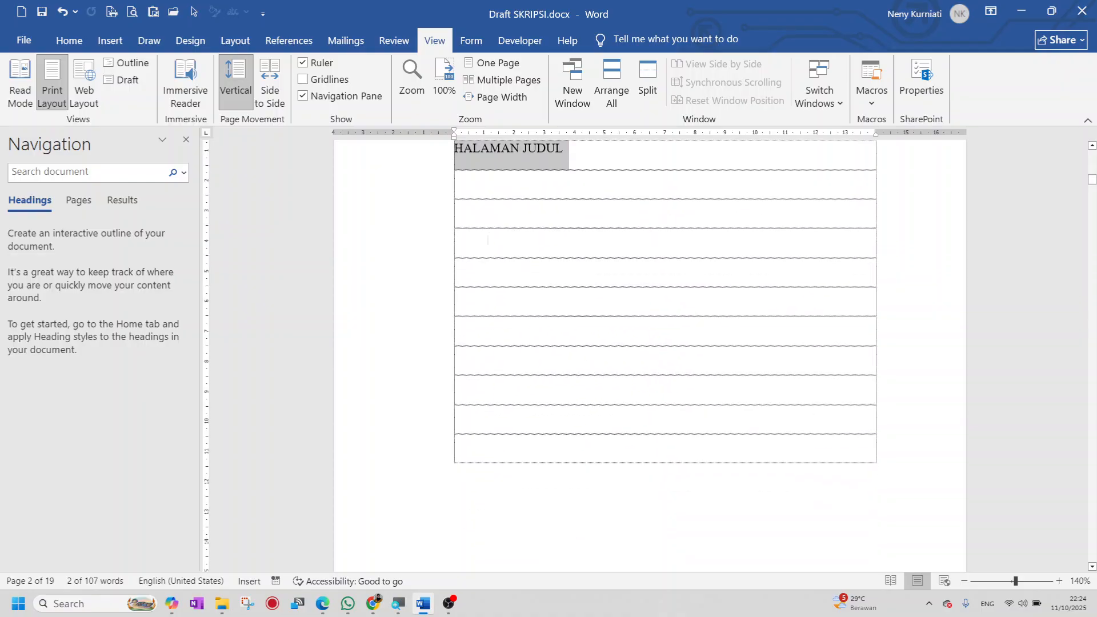
{"action": "scroll", "coordinate": [491, 249], "scroll_direction": "down", "scroll_amount": 5}
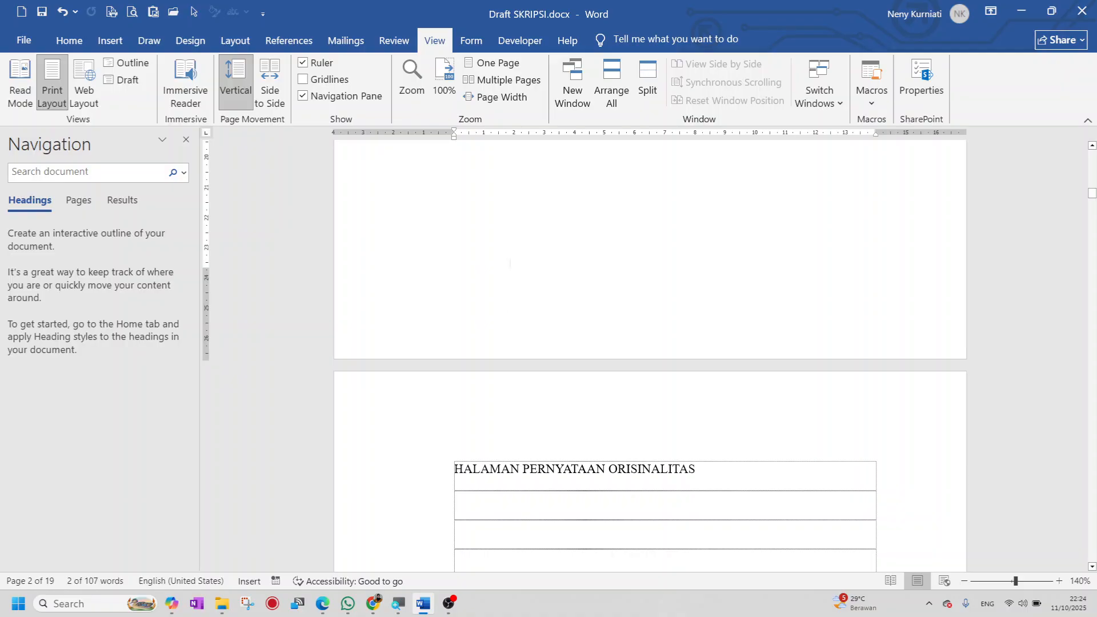
{"action": "left_click_drag", "start_coordinate": [1091, 197], "coordinate": [1091, 154]}
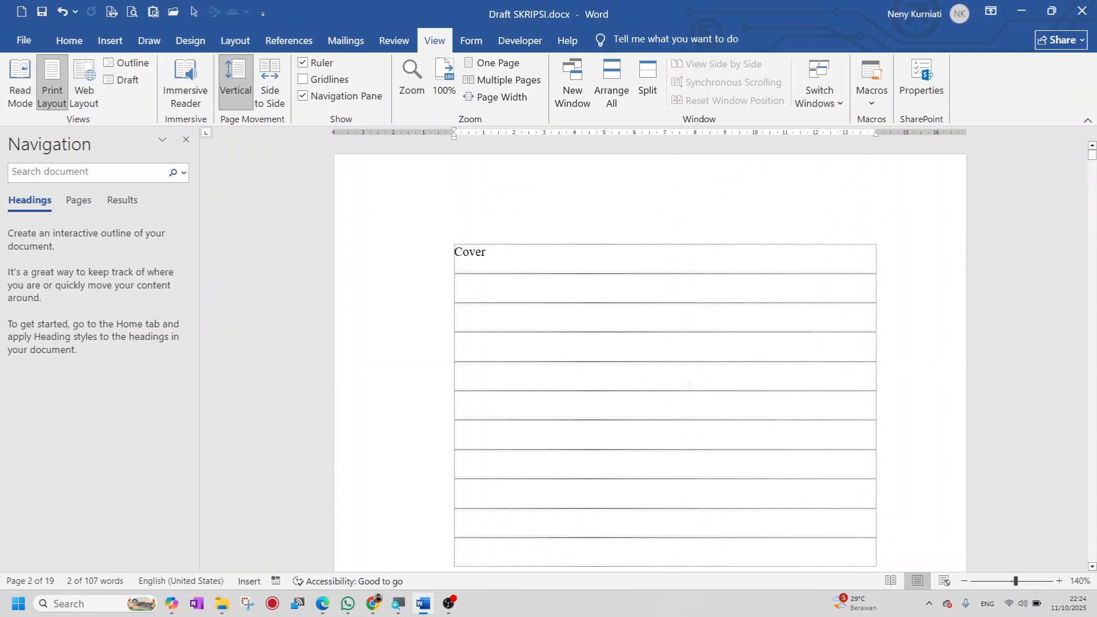
{"action": "scroll", "coordinate": [690, 384], "scroll_direction": "down", "scroll_amount": 5}
{"action": "scroll", "coordinate": [685, 386], "scroll_direction": "down", "scroll_amount": 8}
{"action": "scroll", "coordinate": [691, 384], "scroll_direction": "down", "scroll_amount": 2}
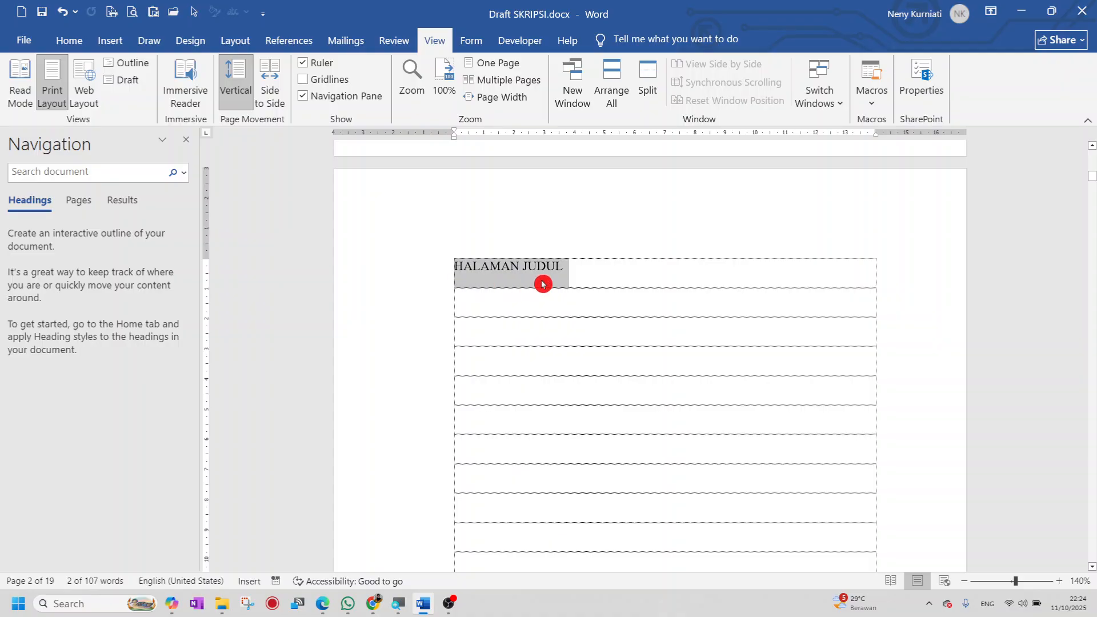
{"action": "left_click", "coordinate": [70, 41]}
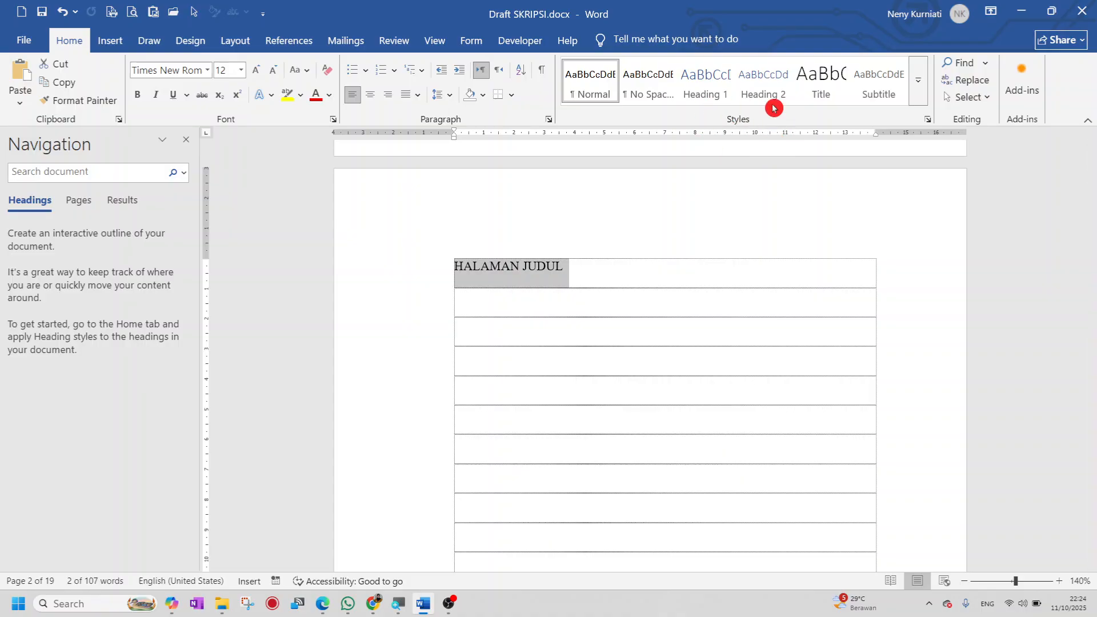
{"action": "left_click", "coordinate": [922, 95]}
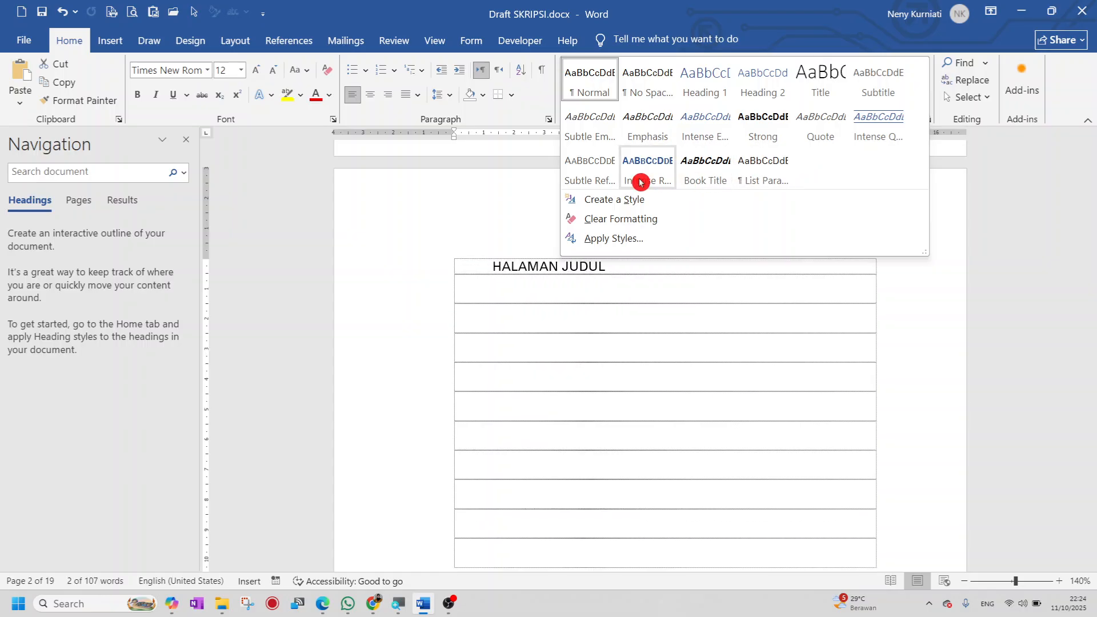
{"action": "left_click", "coordinate": [700, 98]}
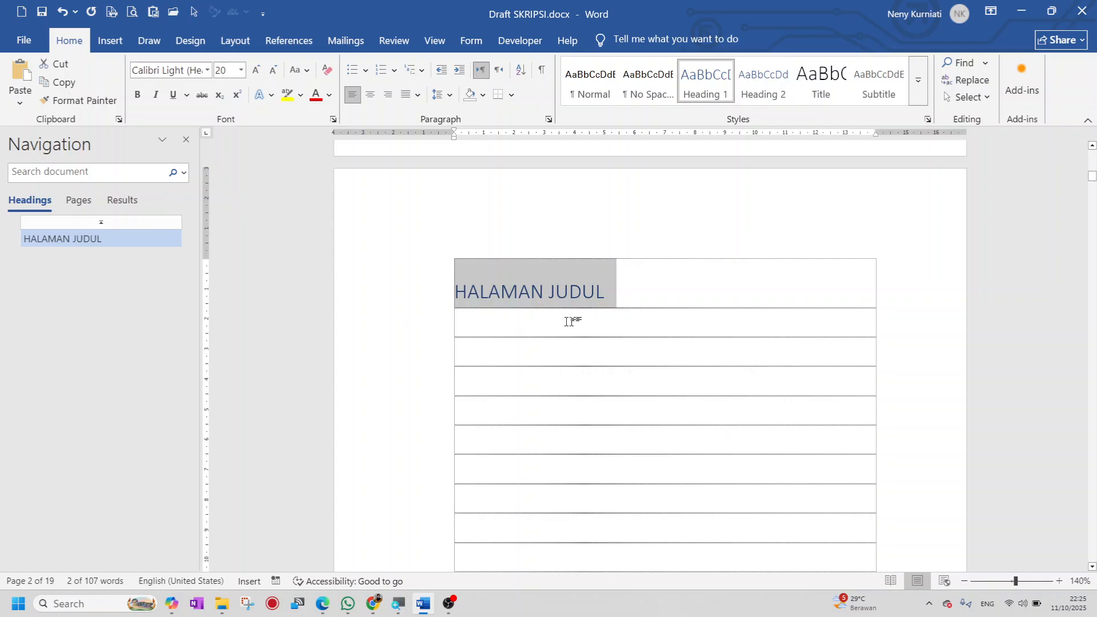
Format the HALAMAN JUDUL heading as Times New Roman, size 14, bold, with the Automatic font color
{"action": "left_click", "coordinate": [208, 74]}
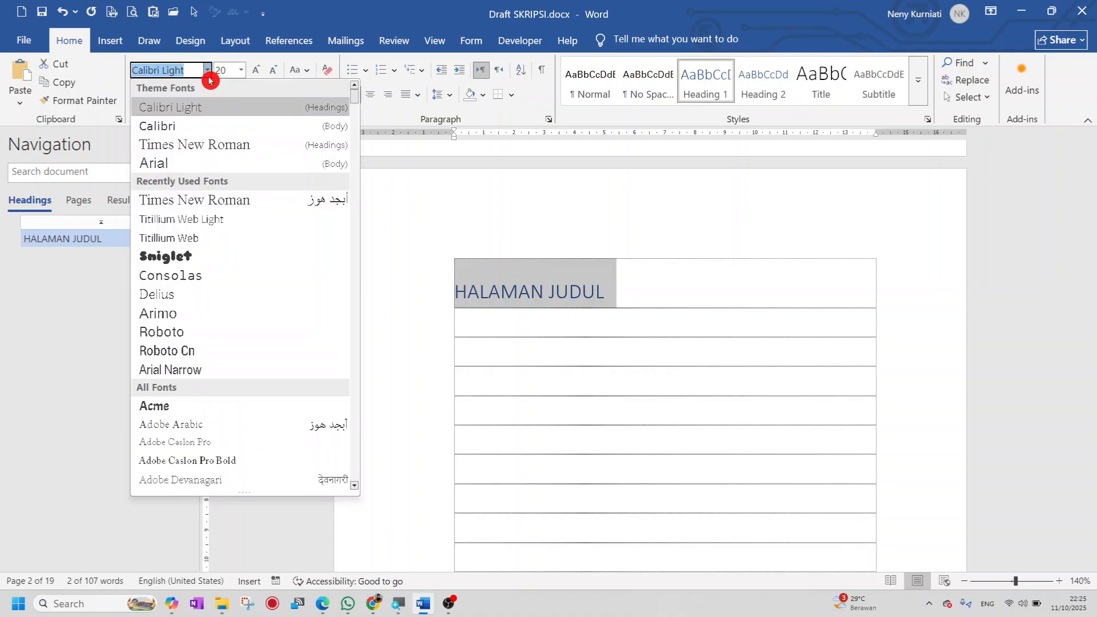
{"action": "left_click", "coordinate": [218, 200]}
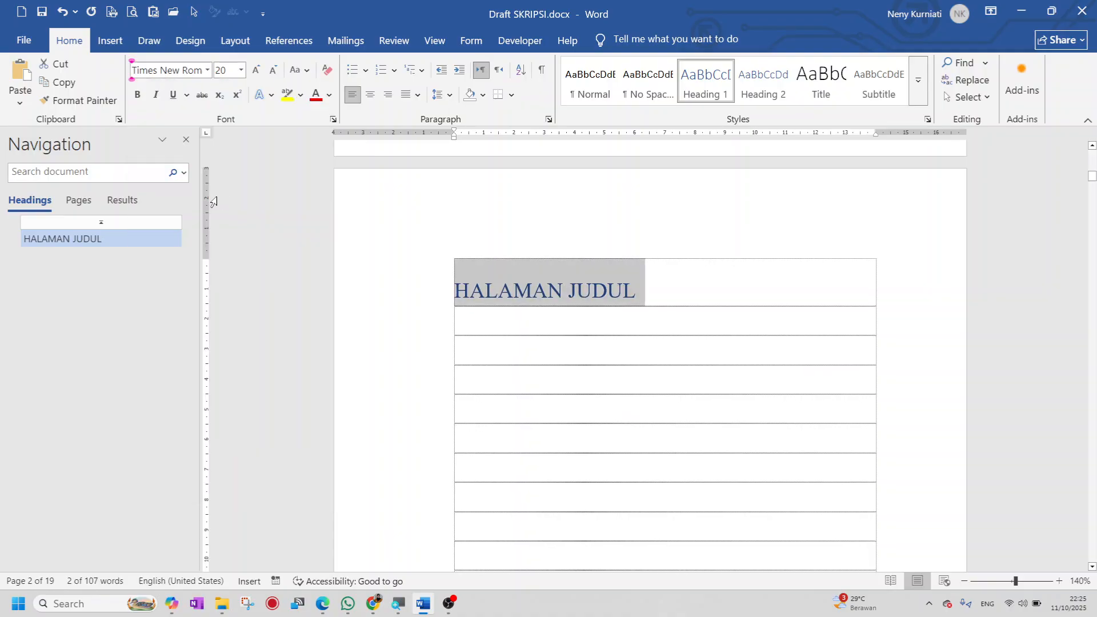
{"action": "left_click", "coordinate": [241, 71]}
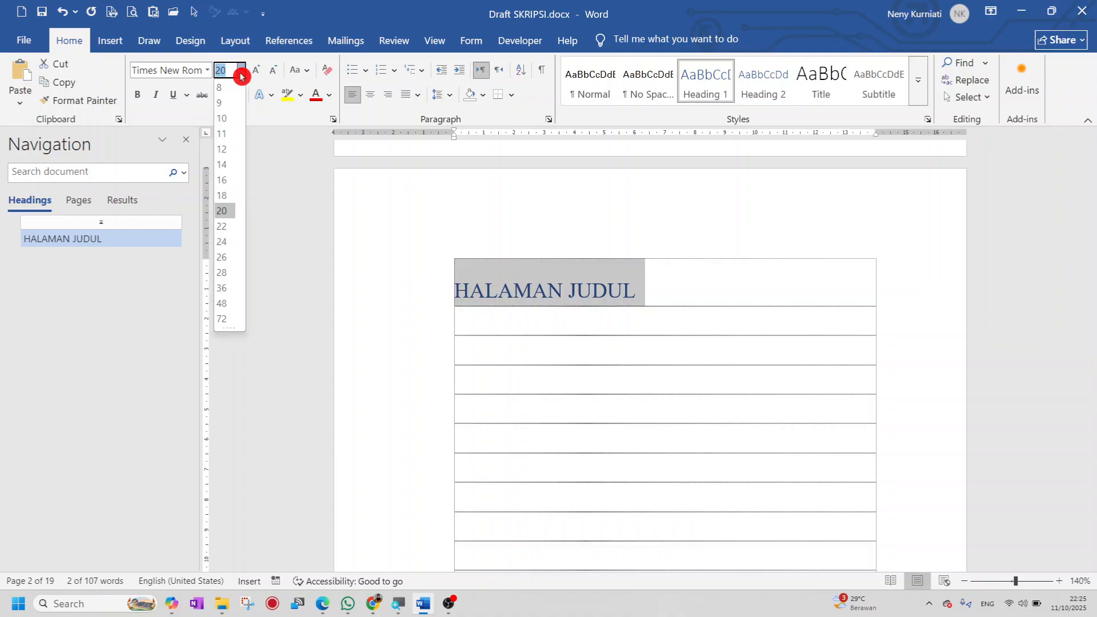
{"action": "left_click", "coordinate": [222, 165]}
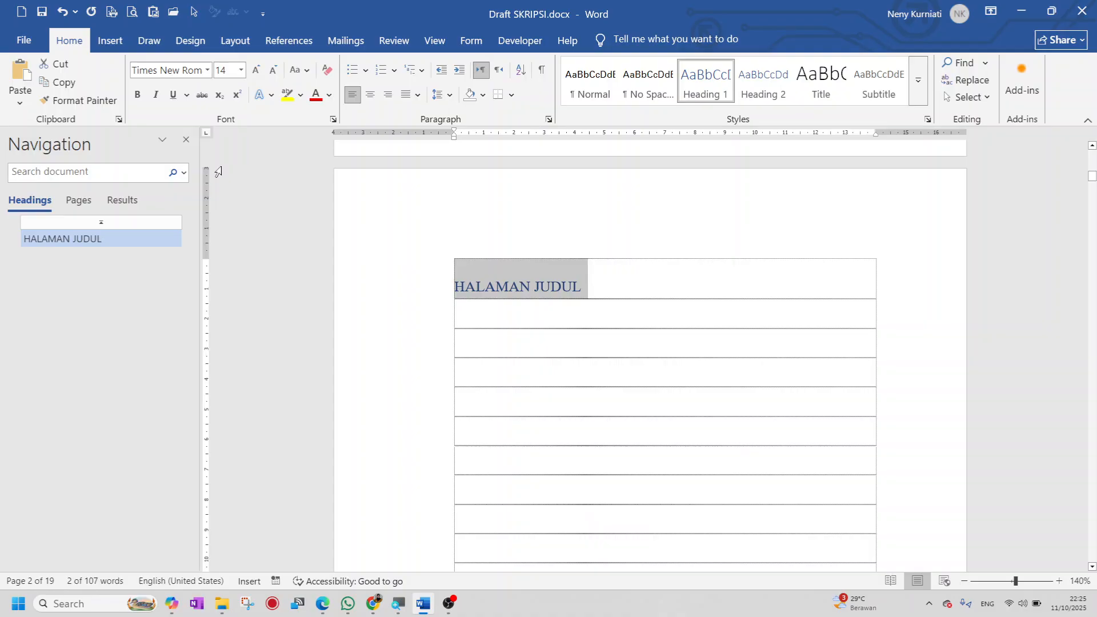
{"action": "left_click", "coordinate": [330, 96]}
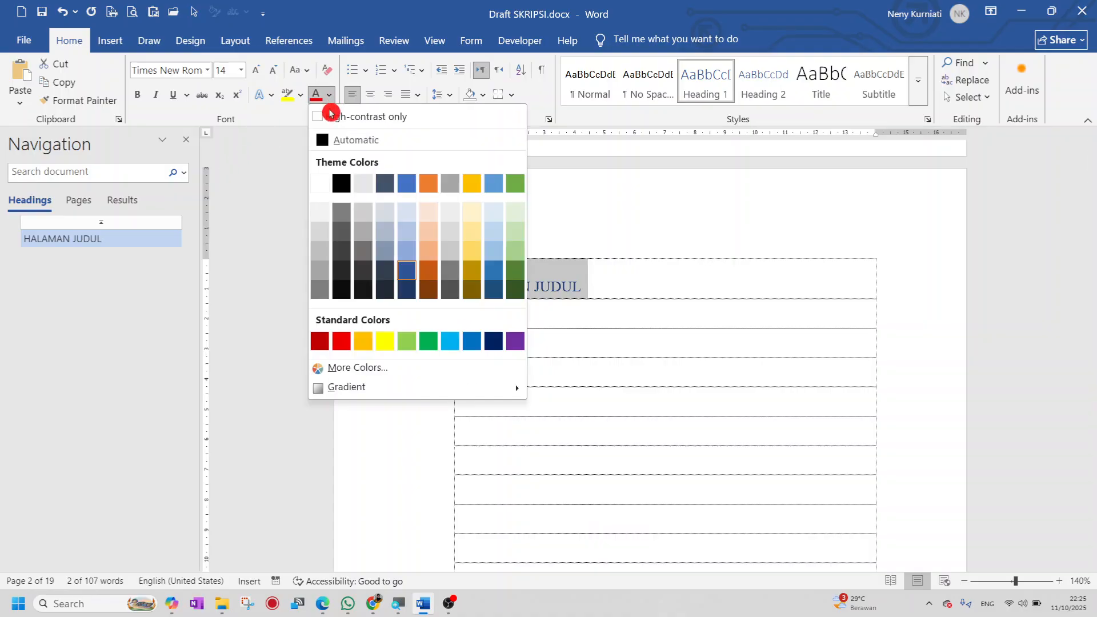
{"action": "left_click", "coordinate": [320, 143]}
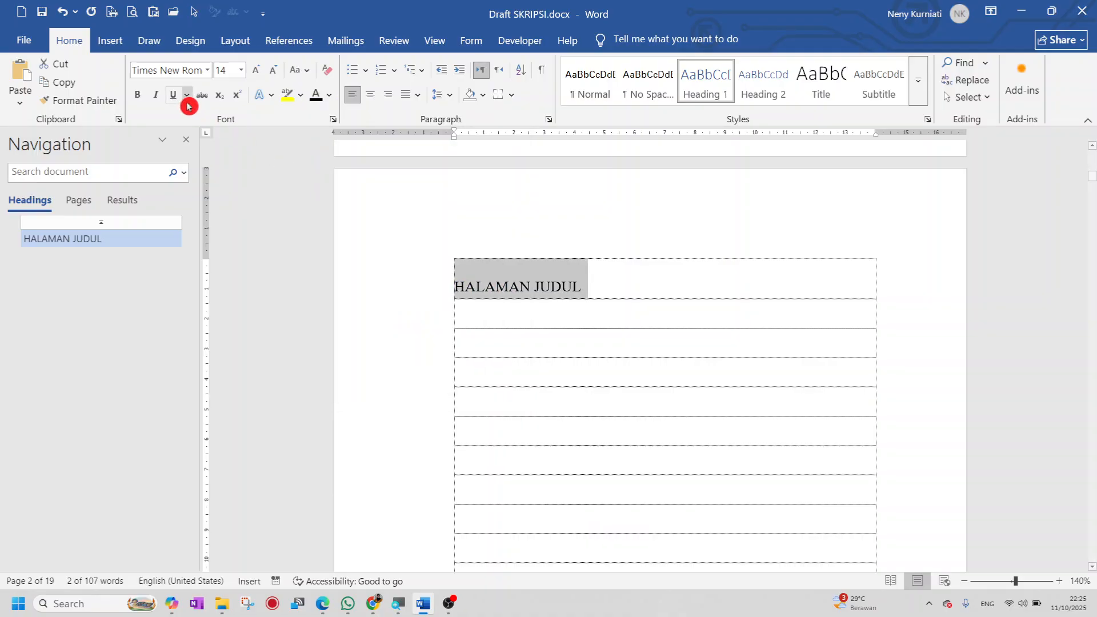
{"action": "left_click", "coordinate": [141, 101]}
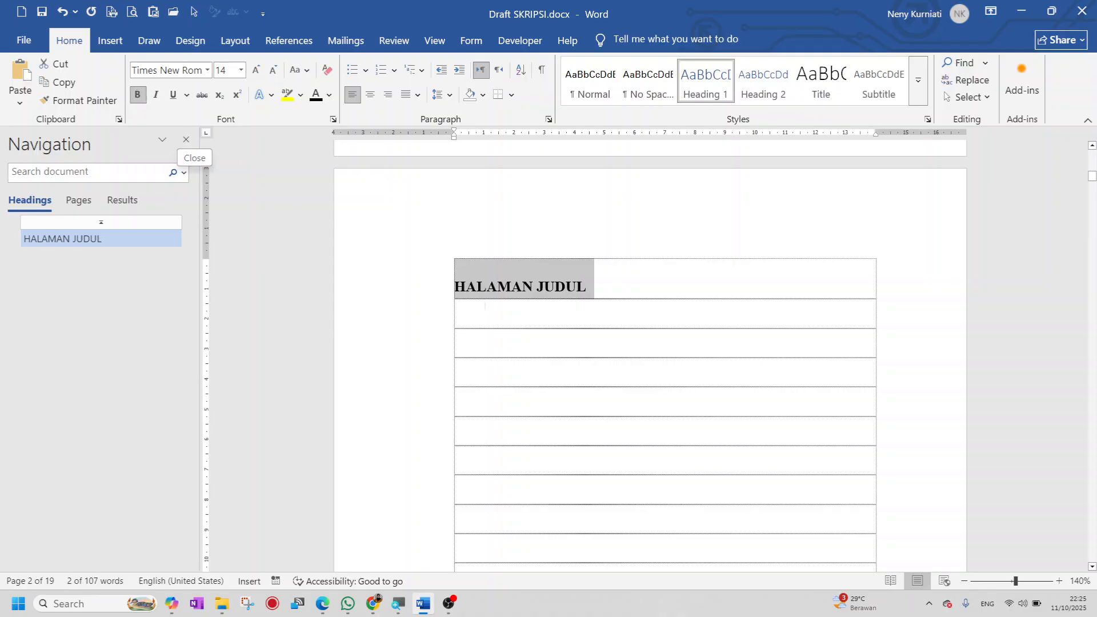
Center the HALAMAN JUDUL heading, set its line spacing to 2,0, and remove the space before and after the paragraph
{"action": "left_click", "coordinate": [369, 102]}
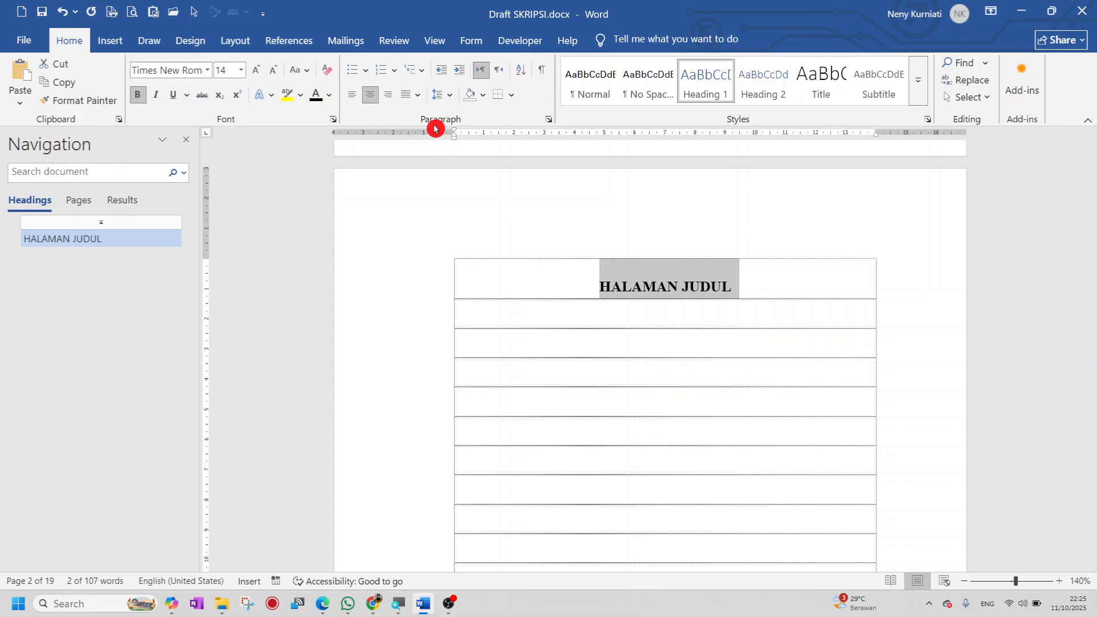
{"action": "left_click", "coordinate": [446, 98]}
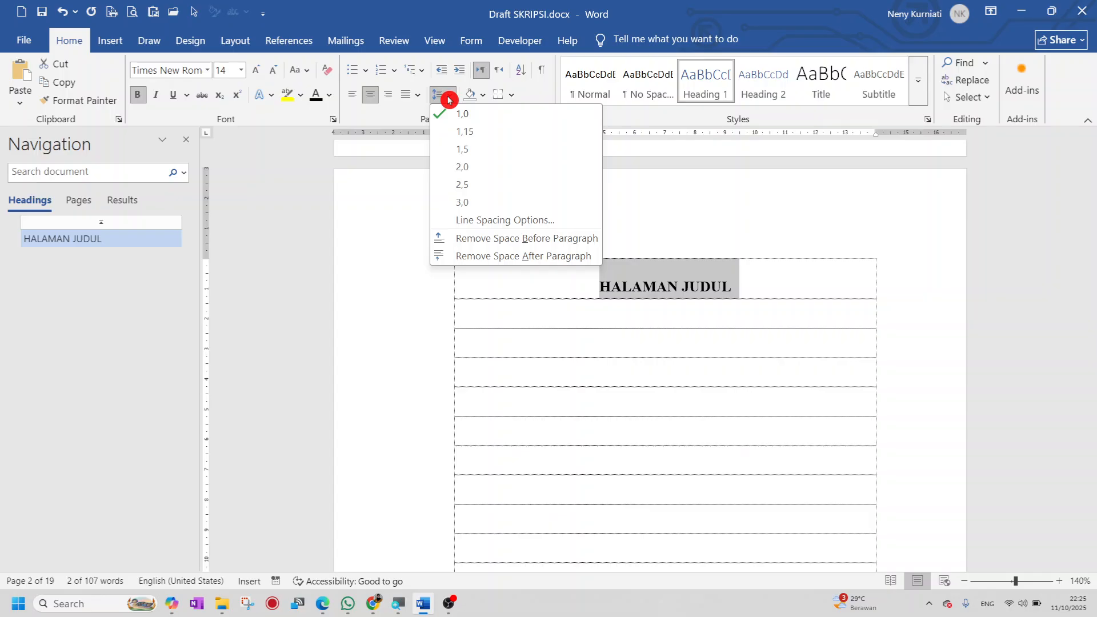
{"action": "left_click", "coordinate": [495, 168]}
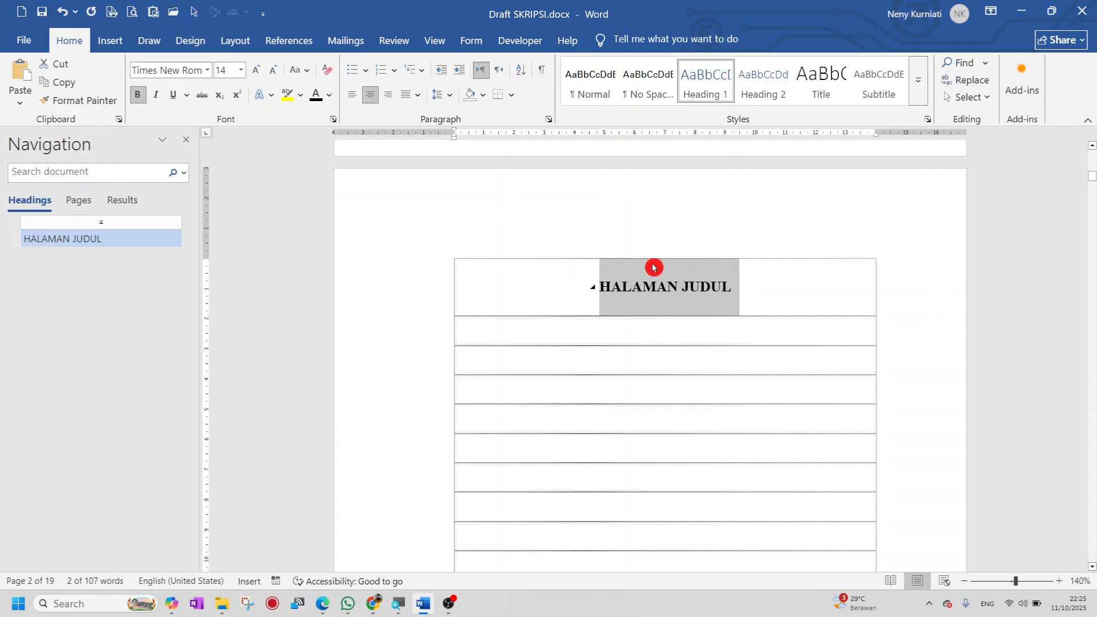
{"action": "left_click", "coordinate": [451, 95]}
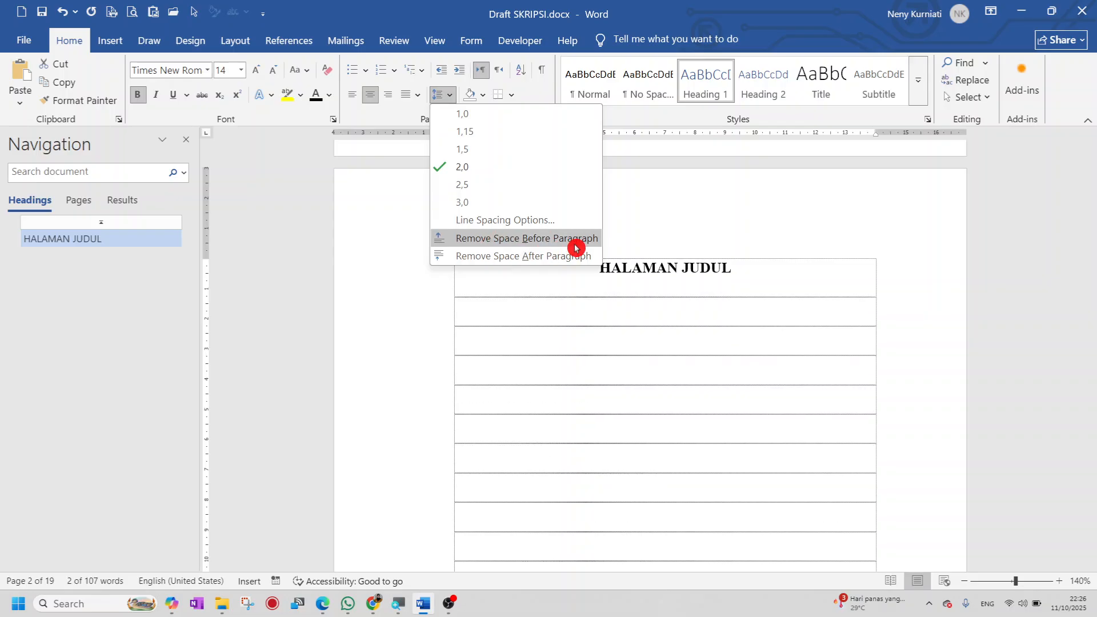
{"action": "left_click", "coordinate": [504, 245]}
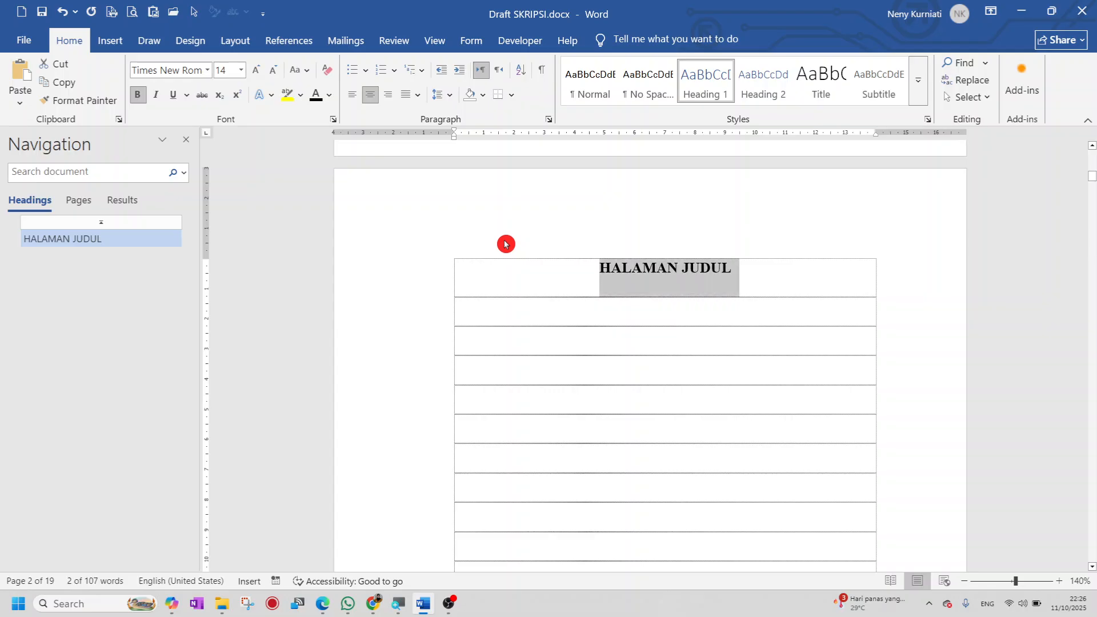
{"action": "left_click", "coordinate": [452, 97]}
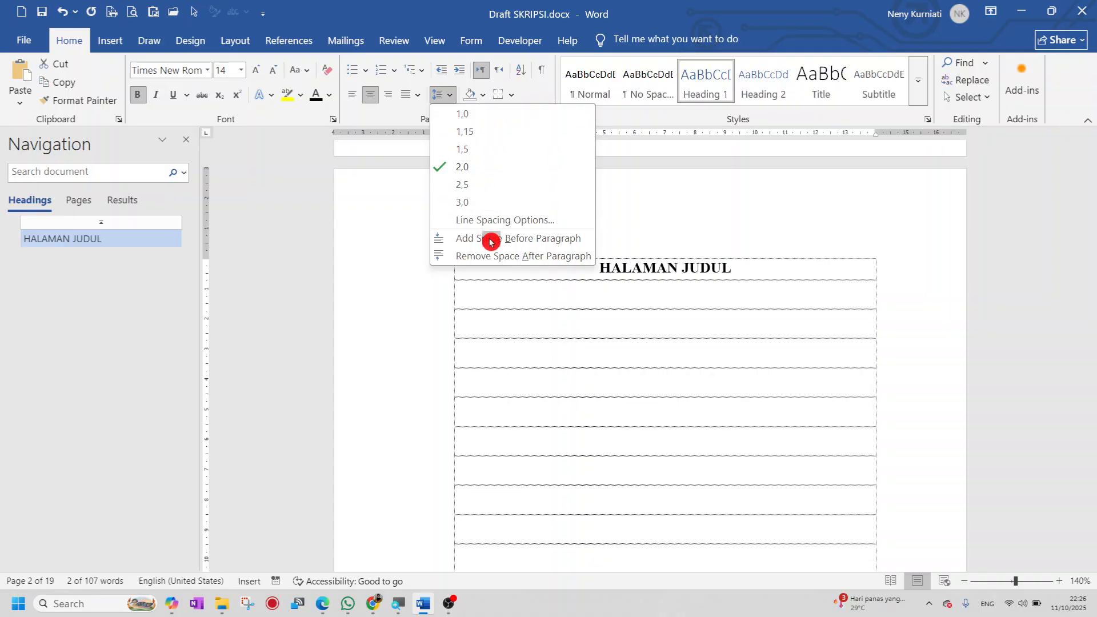
{"action": "left_click", "coordinate": [491, 257]}
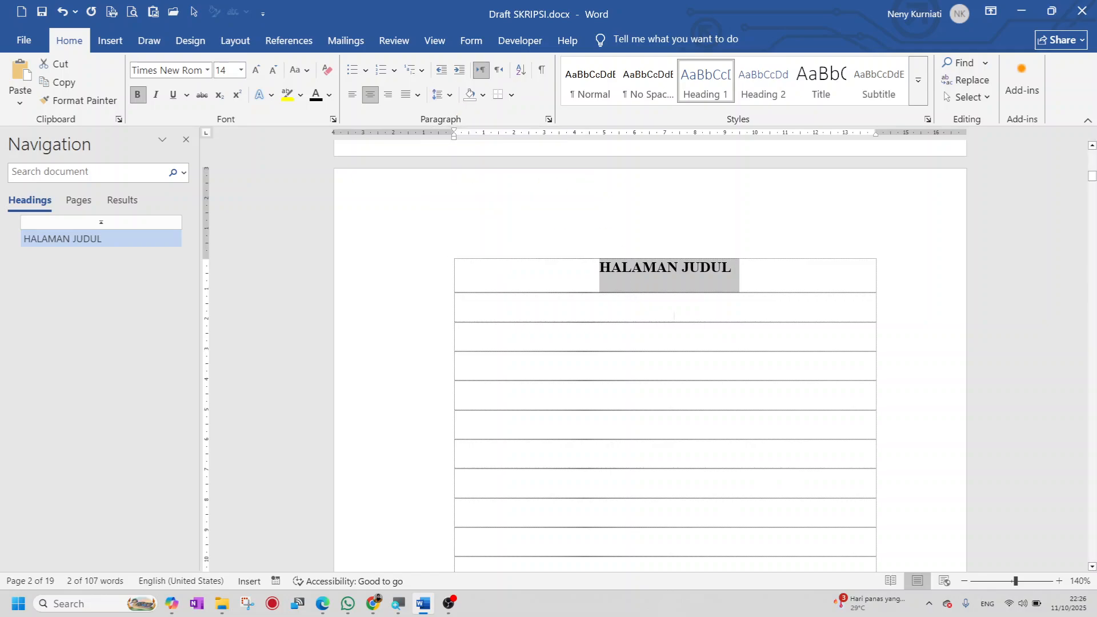
{"action": "left_click", "coordinate": [455, 300]}
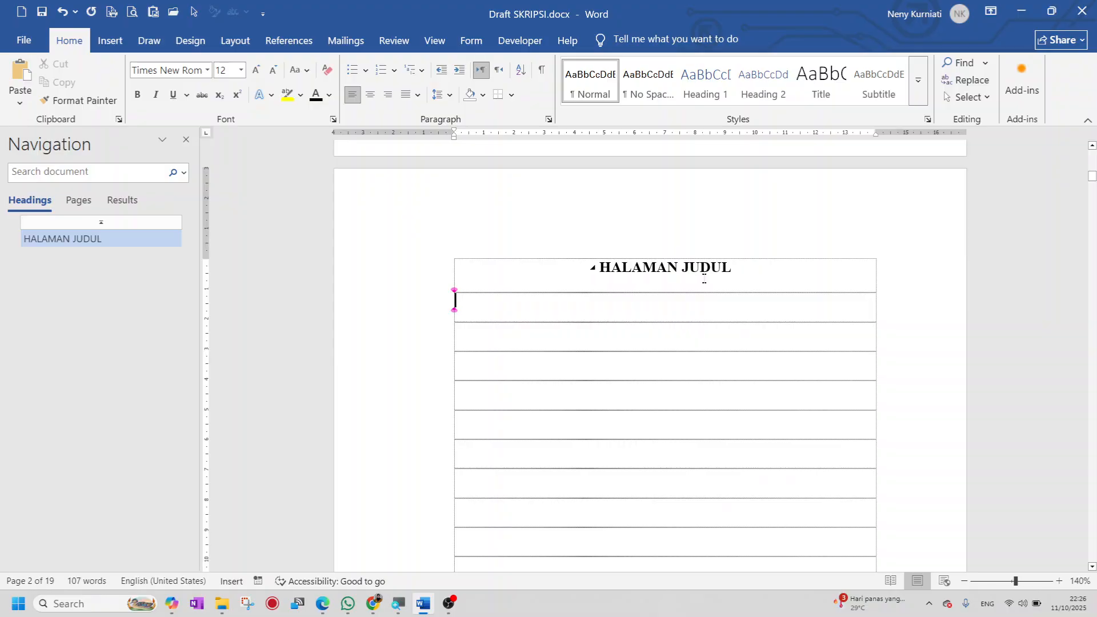
{"action": "scroll", "coordinate": [670, 315], "scroll_direction": "down", "scroll_amount": 8}
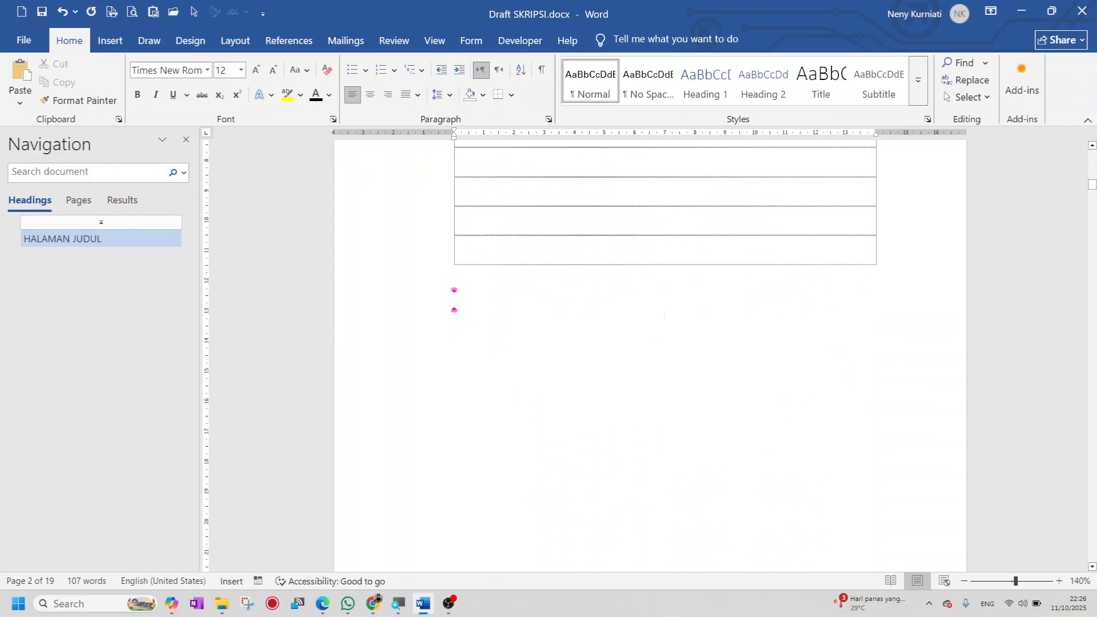
{"action": "scroll", "coordinate": [668, 313], "scroll_direction": "down", "scroll_amount": 5}
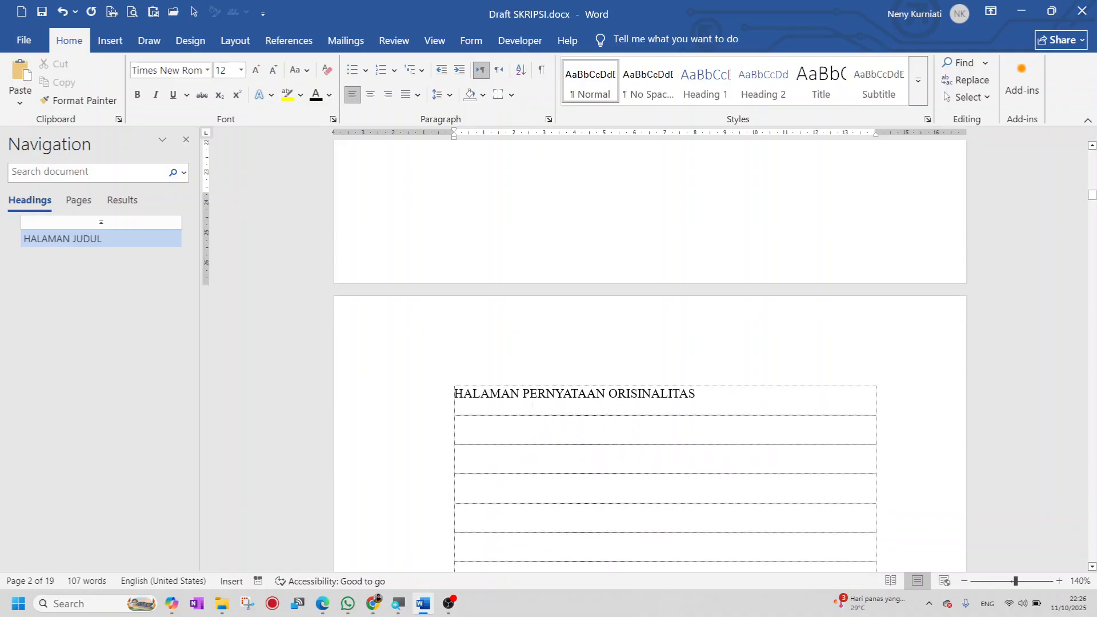
{"action": "scroll", "coordinate": [532, 404], "scroll_direction": "down", "scroll_amount": 8}
{"action": "scroll", "coordinate": [554, 401], "scroll_direction": "up", "scroll_amount": 10}
Copy the HALAMAN JUDUL heading's formatting onto the HALAMAN PERNYATAAN ORISINALITAS title with Format Painter
{"action": "left_click", "coordinate": [695, 293]}
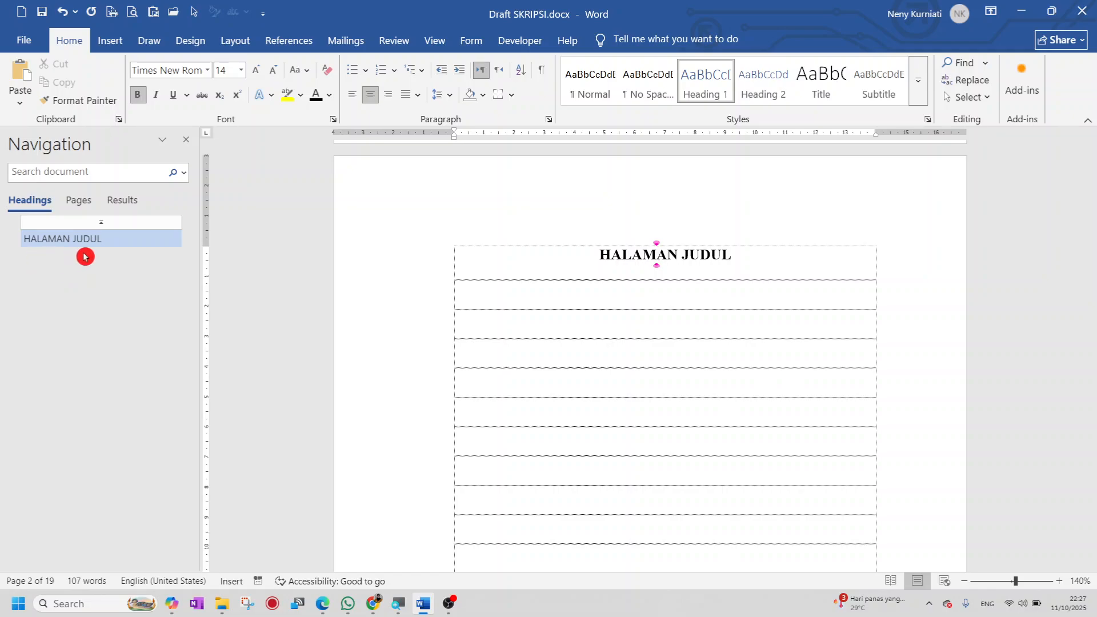
{"action": "left_click_drag", "start_coordinate": [598, 257], "coordinate": [767, 253]}
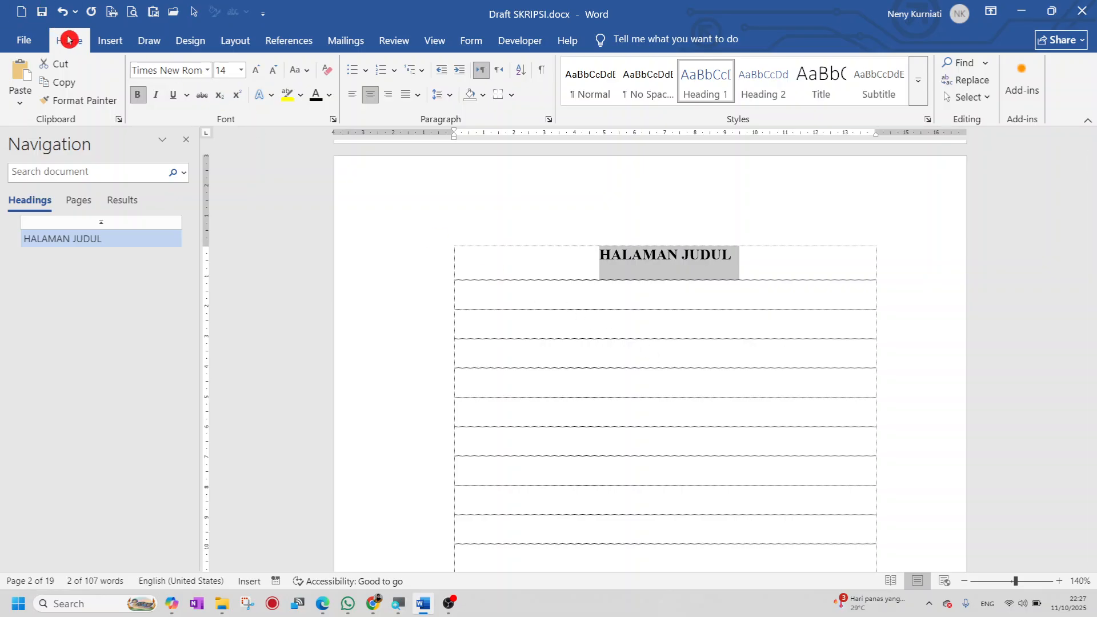
{"action": "left_click", "coordinate": [70, 98]}
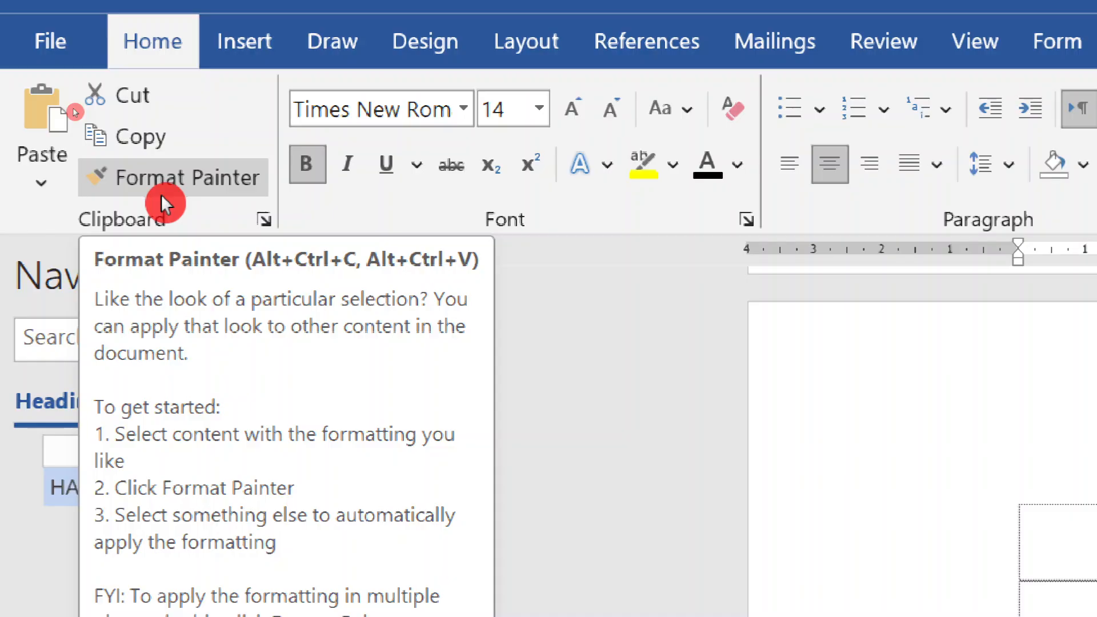
{"action": "left_click", "coordinate": [165, 186]}
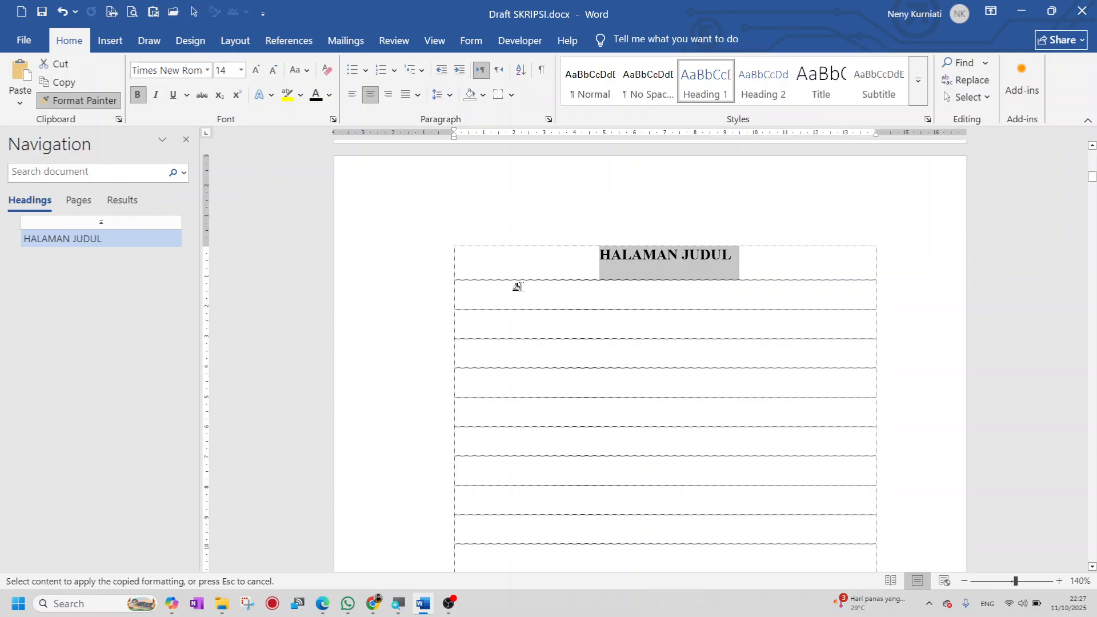
{"action": "mouse_move", "coordinate": [604, 270]}
{"action": "left_mouse_down"}
{"action": "mouse_move", "coordinate": [739, 252]}
{"action": "mouse_move", "coordinate": [735, 265]}
{"action": "left_mouse_up"}
{"action": "left_click", "coordinate": [66, 106]}
{"action": "scroll", "coordinate": [517, 348], "scroll_direction": "down", "scroll_amount": 2}
{"action": "scroll", "coordinate": [526, 348], "scroll_direction": "down", "scroll_amount": 15}
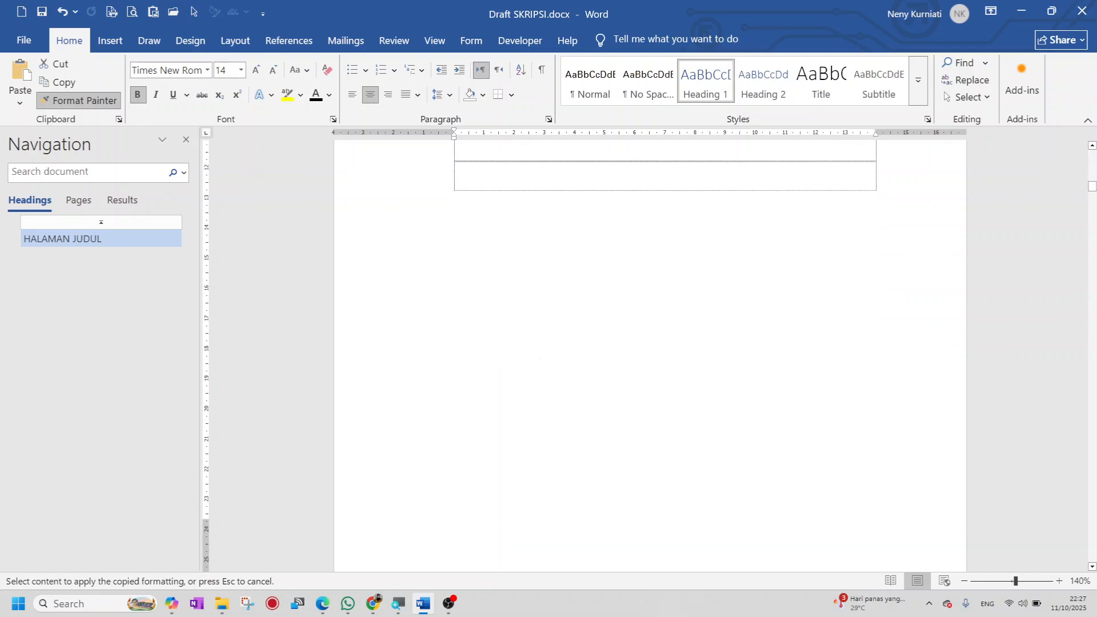
{"action": "scroll", "coordinate": [543, 350], "scroll_direction": "down", "scroll_amount": 5}
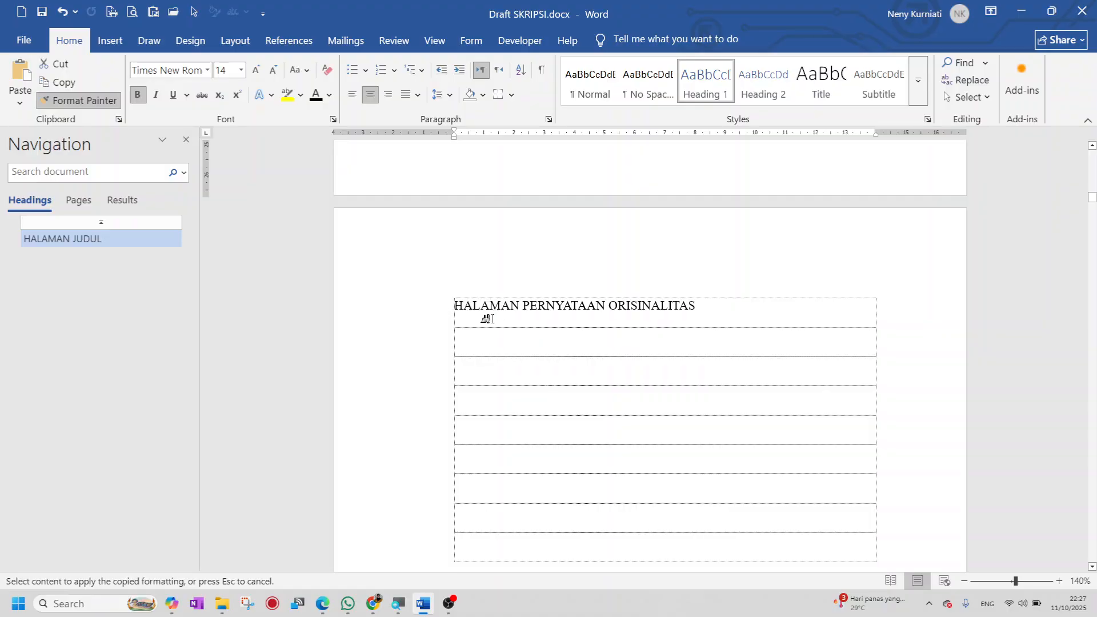
{"action": "left_click", "coordinate": [442, 310]}
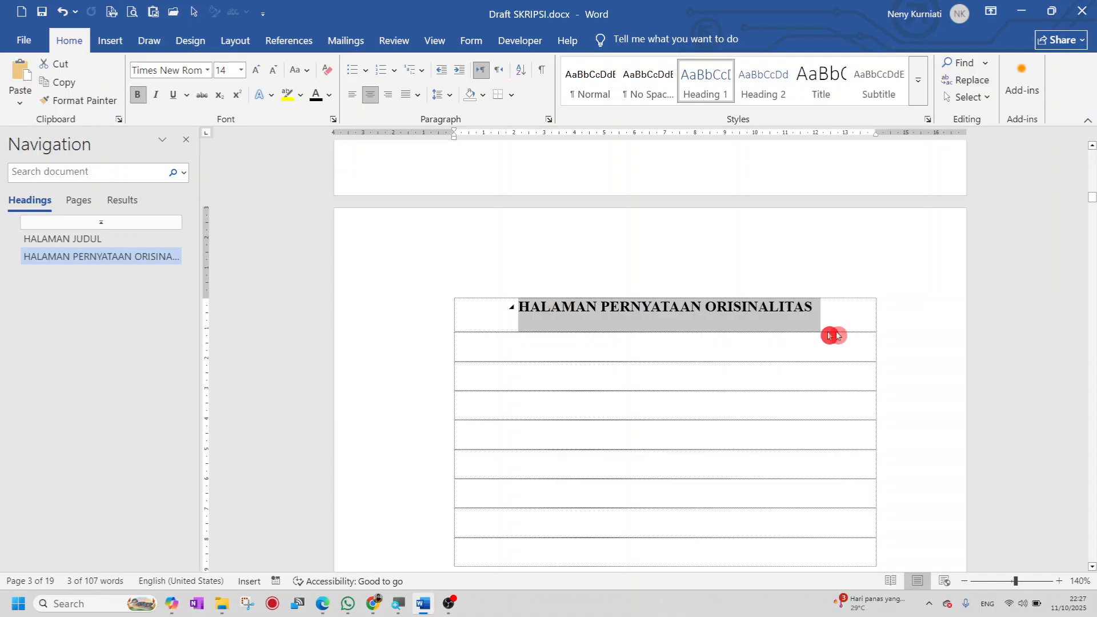
Copy the same heading formatting onto the HALAMAN PERSETUJUAN and HALAMAN PENGESAHAN titles with Format Painter
{"action": "left_click", "coordinate": [77, 106]}
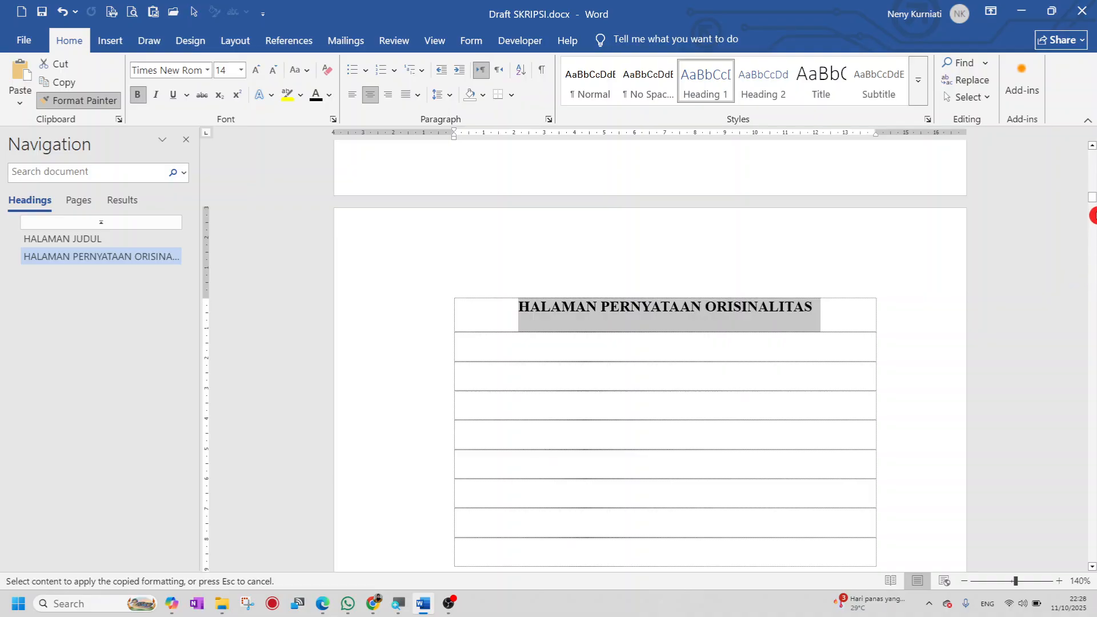
{"action": "left_click_drag", "start_coordinate": [1092, 202], "coordinate": [1088, 226]}
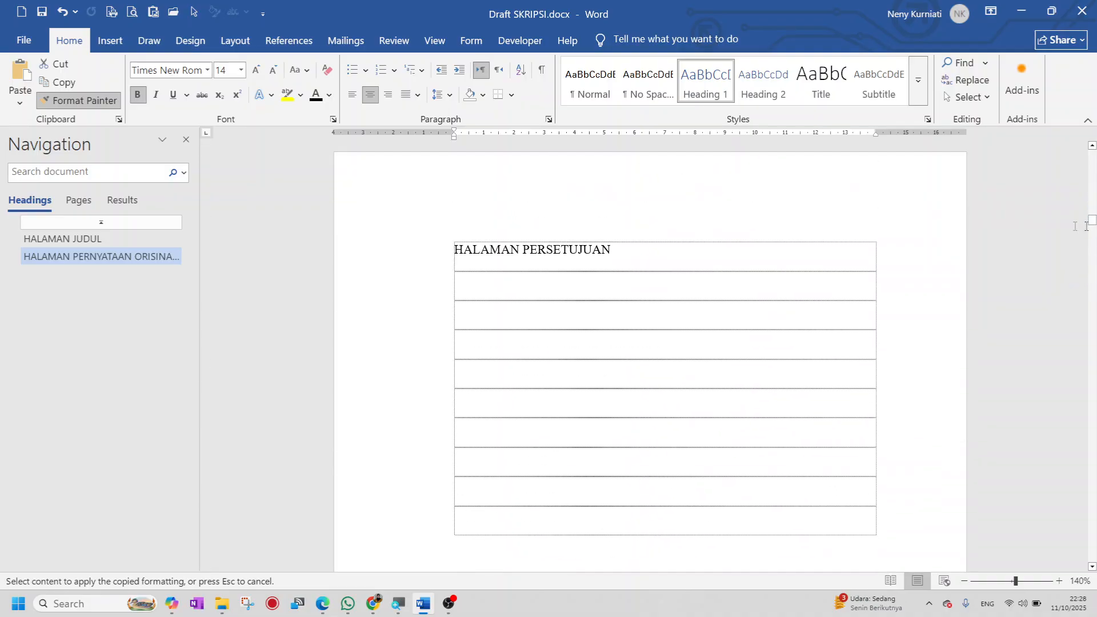
{"action": "left_click", "coordinate": [416, 254]}
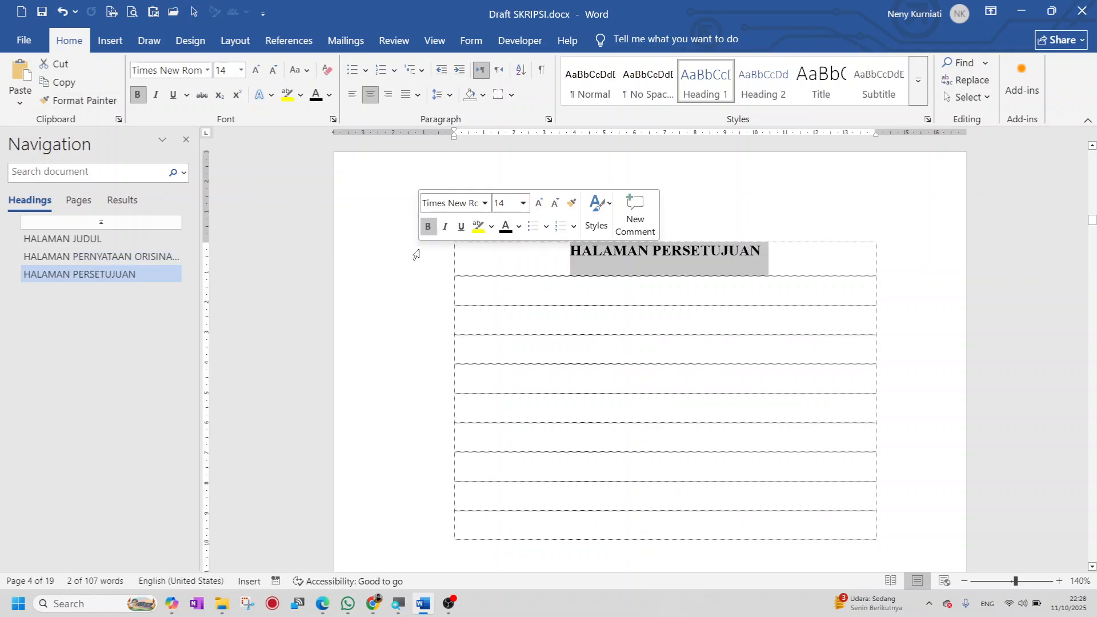
{"action": "left_click", "coordinate": [92, 101]}
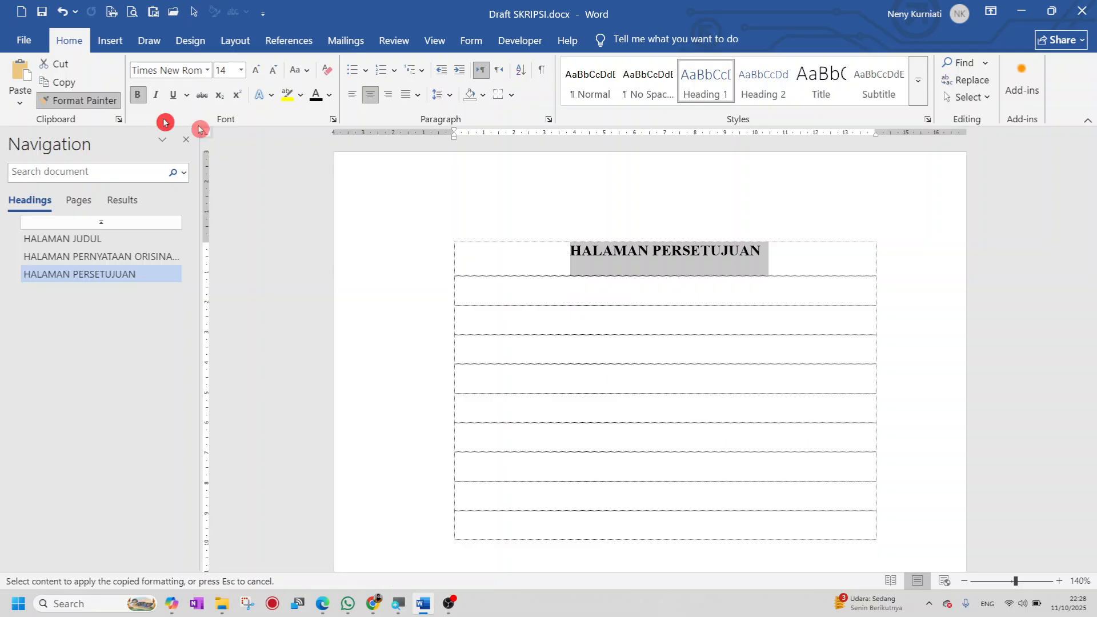
{"action": "left_click_drag", "start_coordinate": [1092, 223], "coordinate": [1092, 240]}
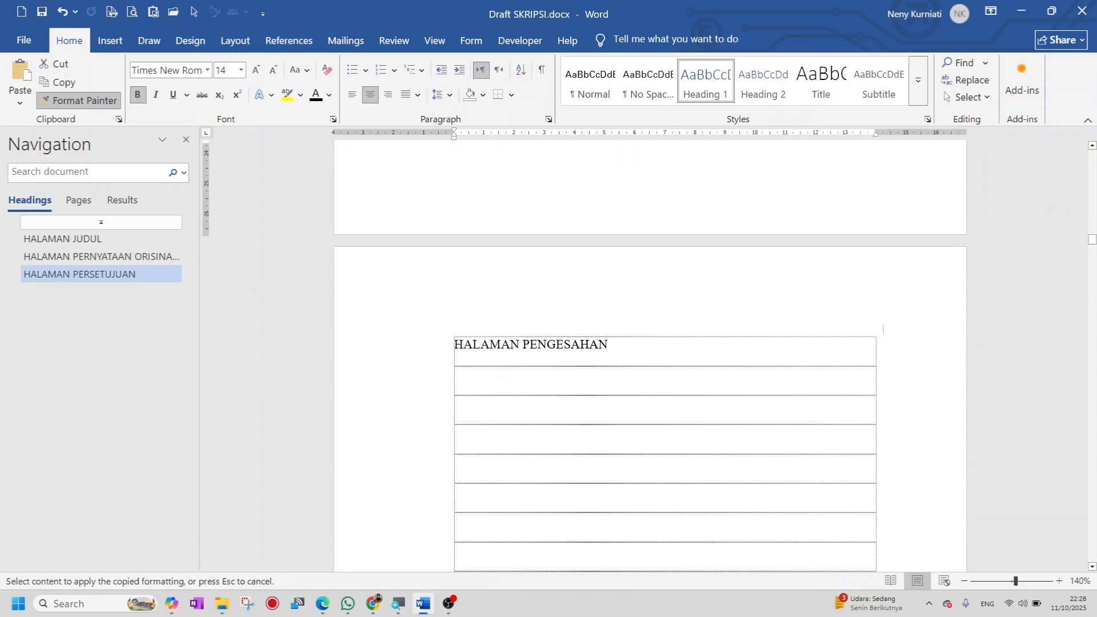
{"action": "left_click", "coordinate": [436, 351]}
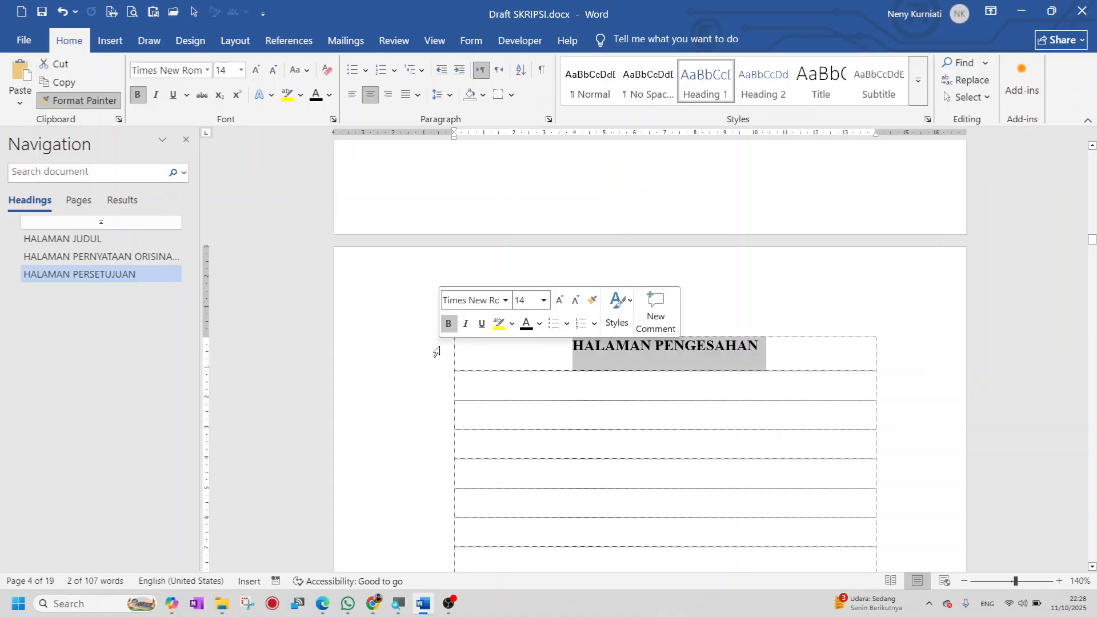
Carry the heading formatting over to the KATA PENGANTAR and HALAMAN PERNYATAAN PERSETUJUAN PUBLIKASI titles with Format Painter
{"action": "left_click", "coordinate": [86, 101]}
{"action": "left_click_drag", "start_coordinate": [1092, 245], "coordinate": [1092, 273]}
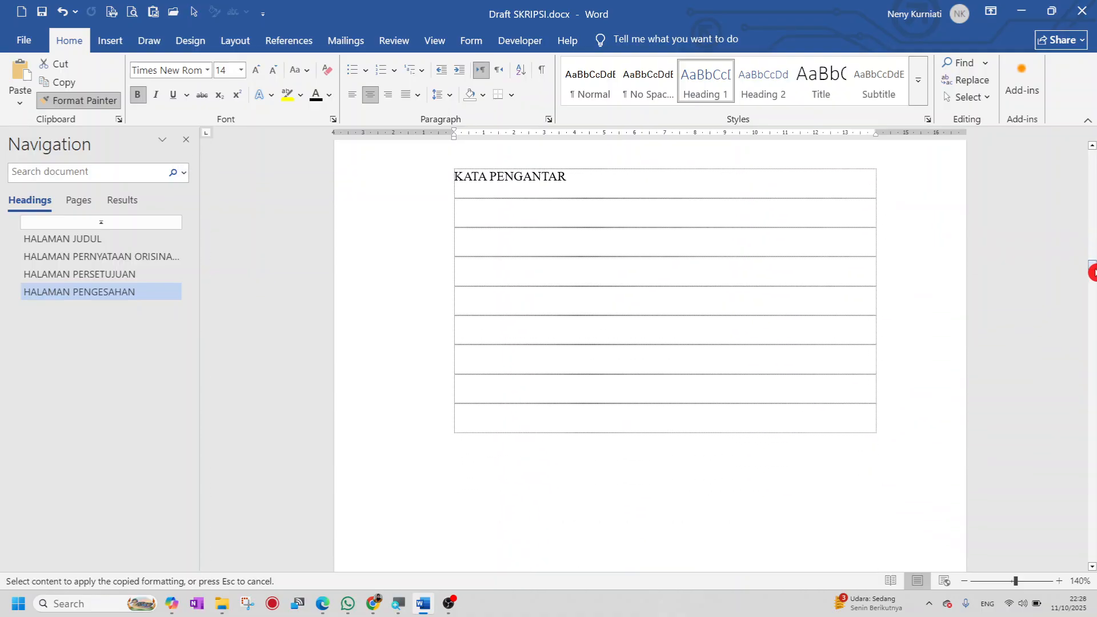
{"action": "left_click", "coordinate": [407, 184]}
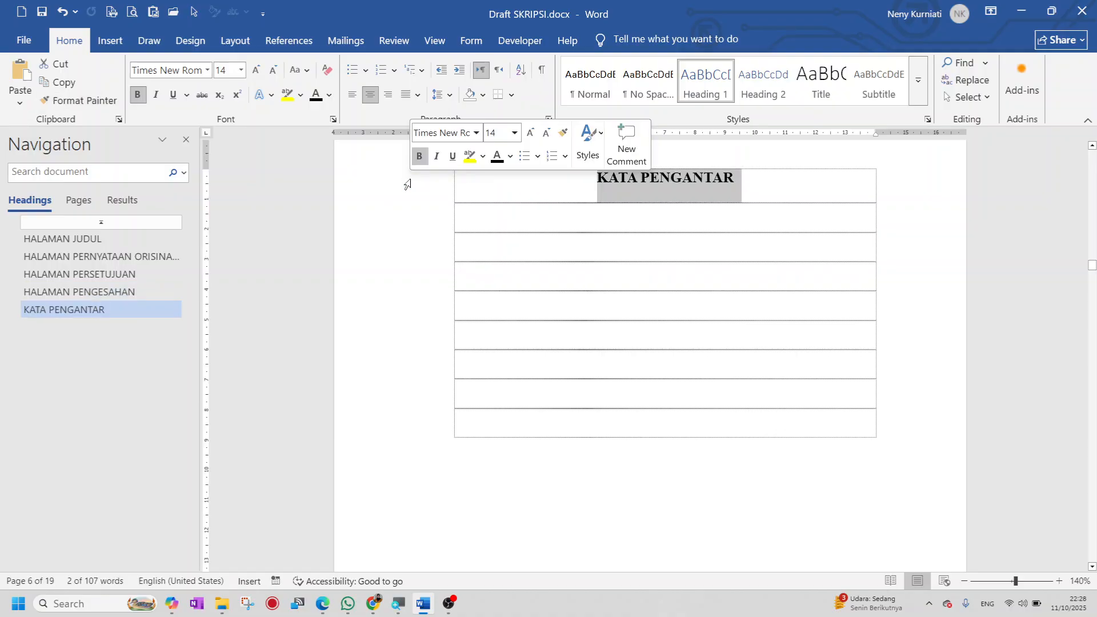
{"action": "left_click", "coordinate": [90, 107]}
{"action": "left_click_drag", "start_coordinate": [1091, 270], "coordinate": [1091, 285]}
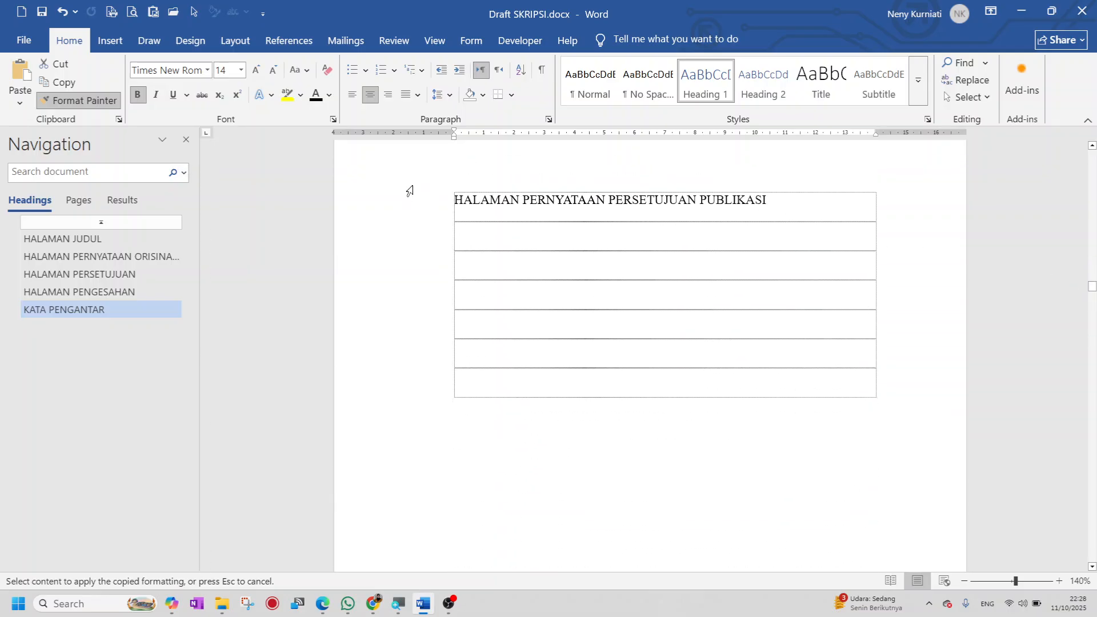
{"action": "left_click", "coordinate": [426, 202]}
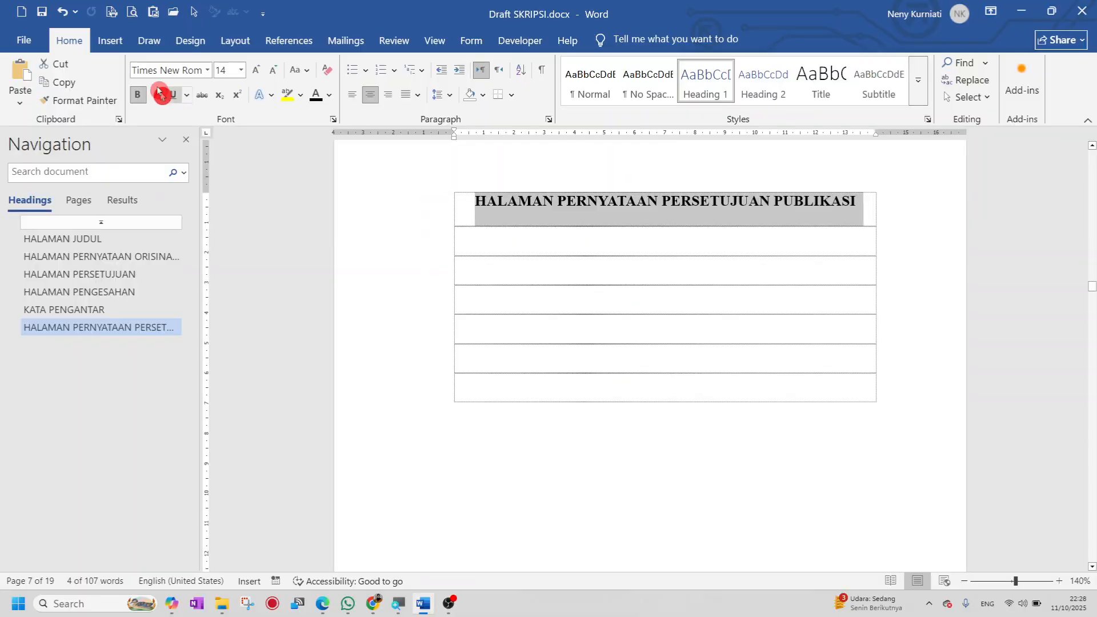
Apply the copied heading formatting to the ABSTRAK and DAFTAR ISI titles with Format Painter
{"action": "left_click", "coordinate": [116, 98]}
{"action": "left_click", "coordinate": [97, 102]}
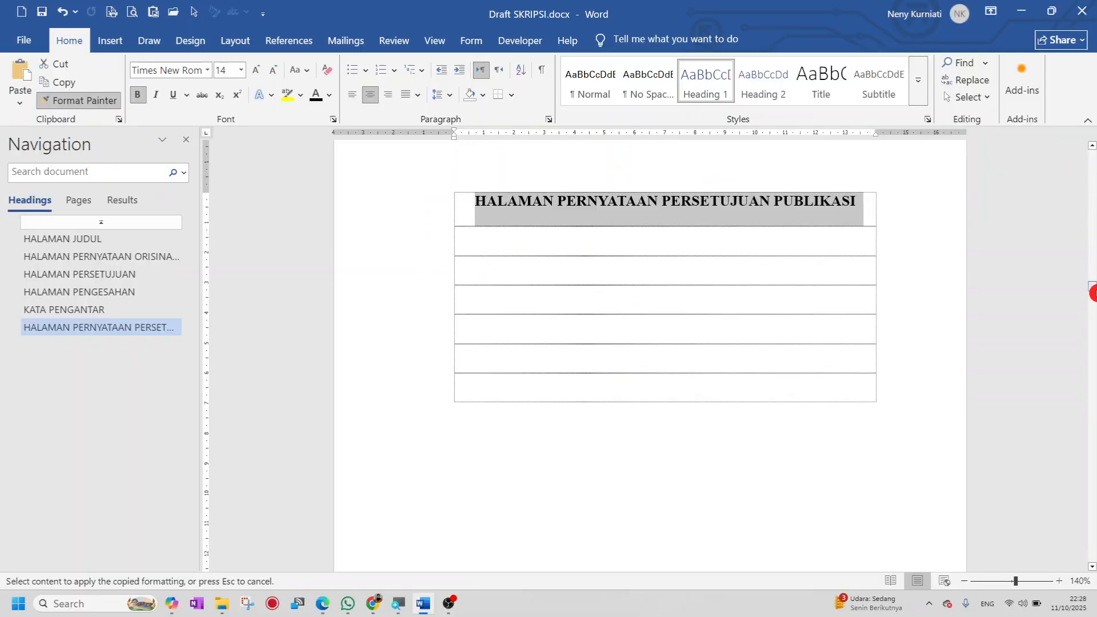
{"action": "left_click_drag", "start_coordinate": [1091, 293], "coordinate": [1091, 310]}
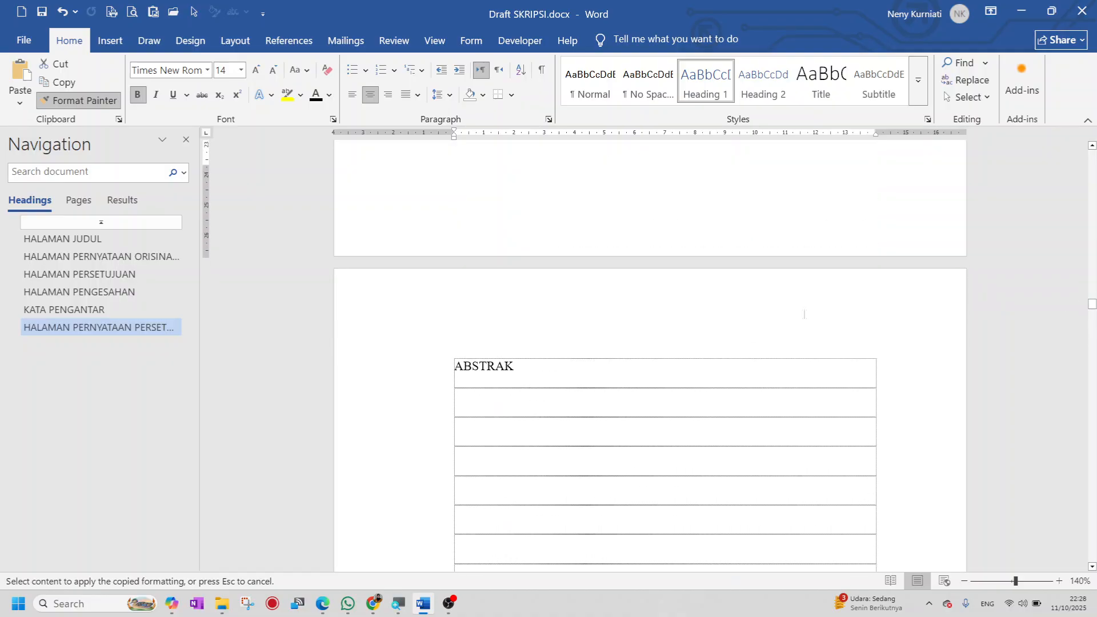
{"action": "left_click", "coordinate": [419, 369]}
{"action": "left_click", "coordinate": [65, 102]}
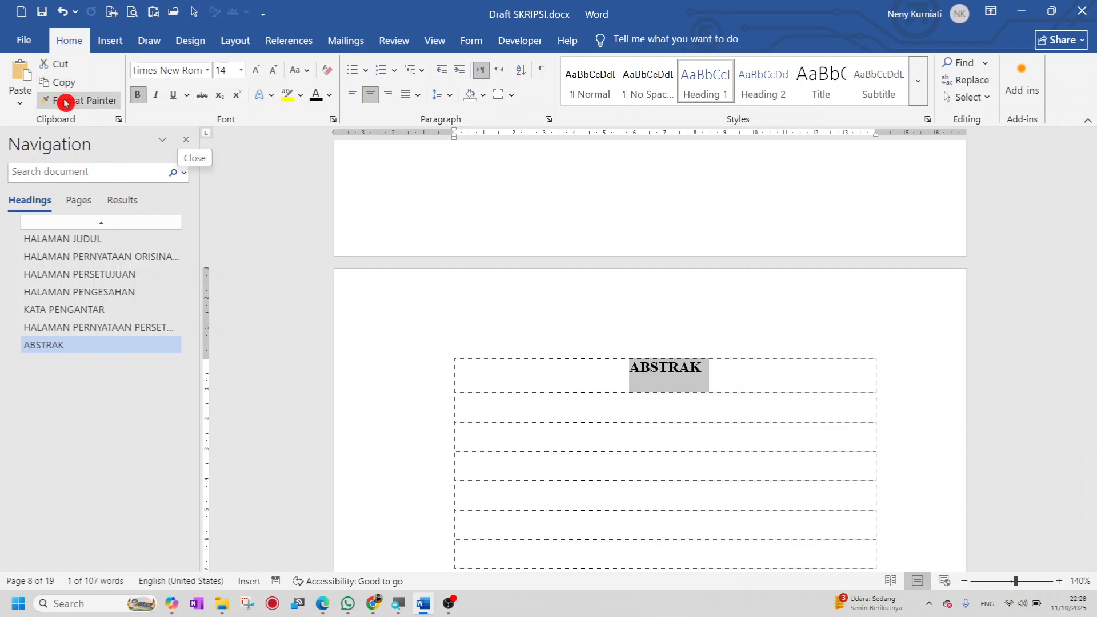
{"action": "left_click_drag", "start_coordinate": [1090, 307], "coordinate": [1091, 329]}
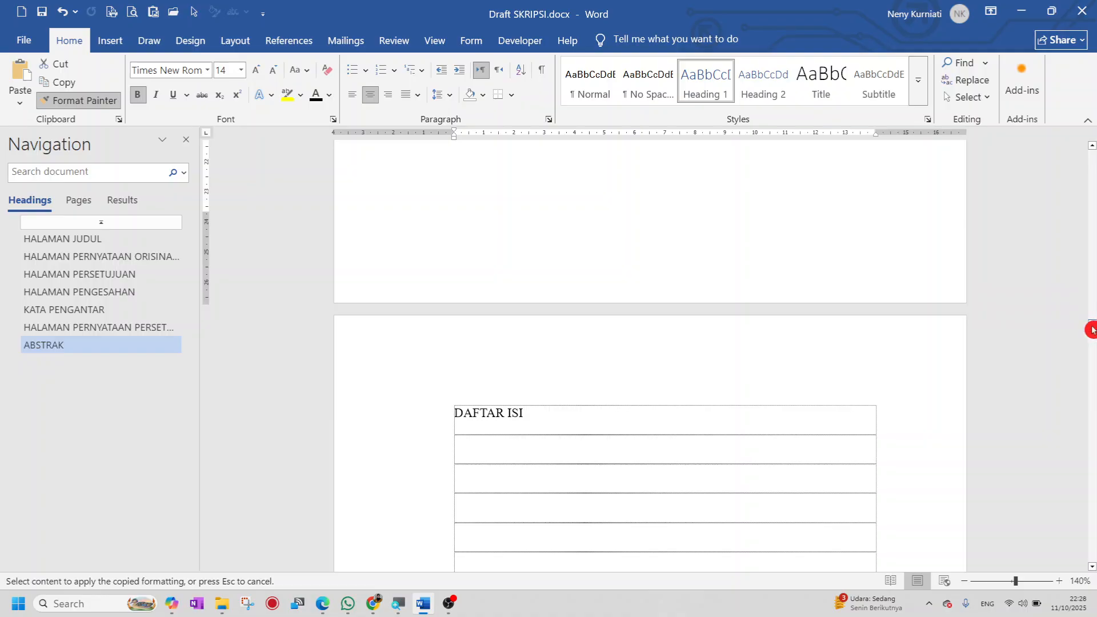
{"action": "left_click", "coordinate": [418, 420]}
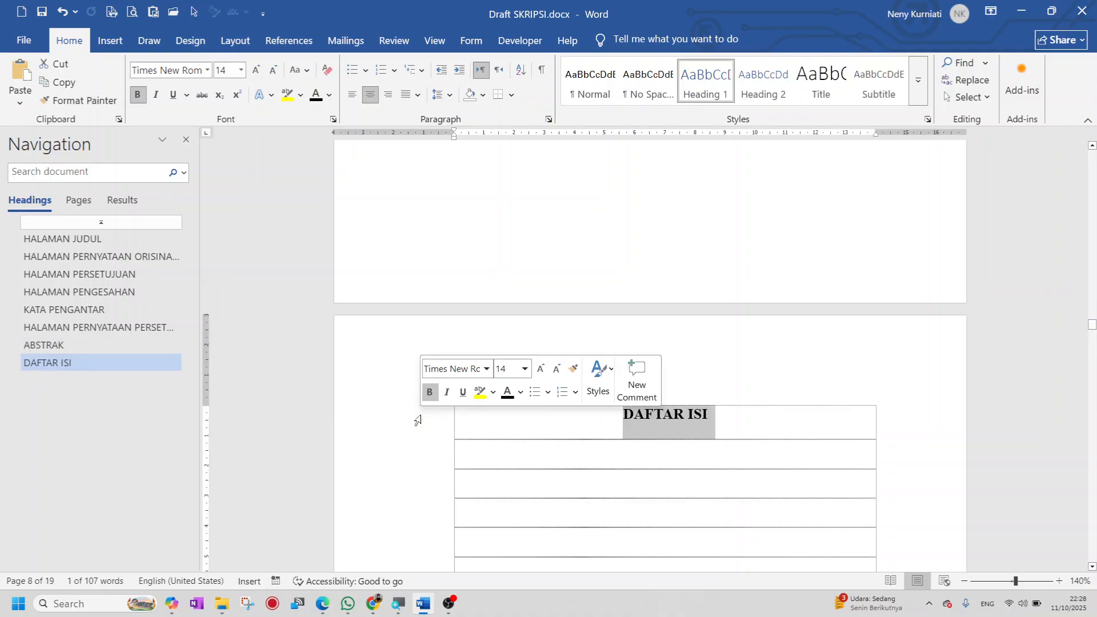
Apply the copied heading formatting to the DAFTAR TABEL and DAFTAR GAMBAR titles with Format Painter
{"action": "left_click", "coordinate": [91, 102]}
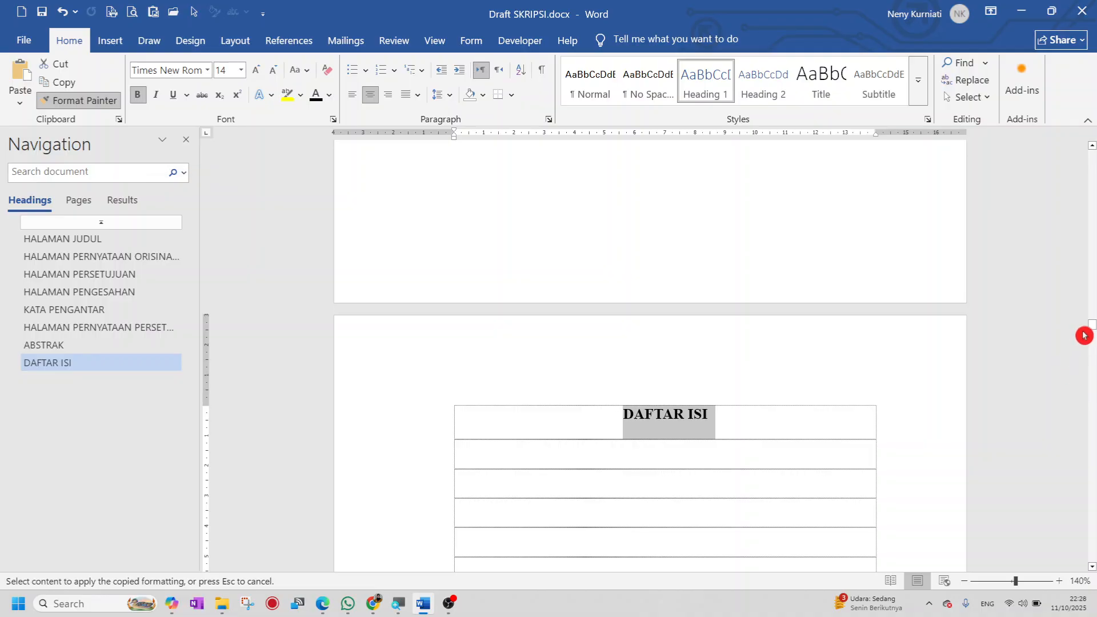
{"action": "left_click_drag", "start_coordinate": [1092, 326], "coordinate": [1092, 350]}
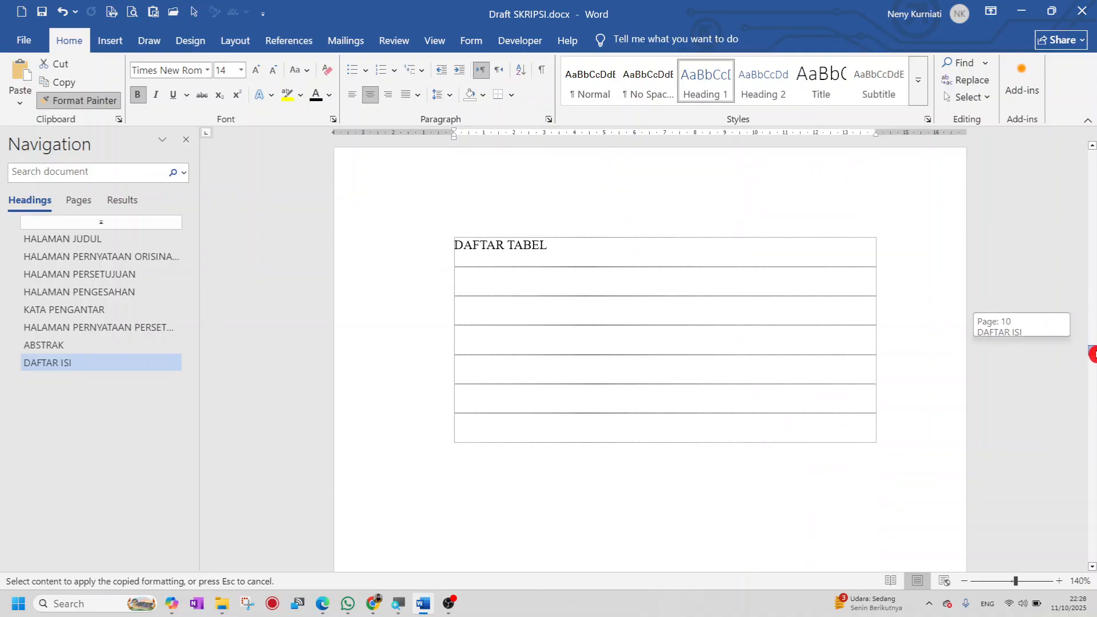
{"action": "left_click", "coordinate": [425, 254]}
{"action": "left_click", "coordinate": [91, 100]}
{"action": "left_click_drag", "start_coordinate": [1092, 350], "coordinate": [1092, 377]}
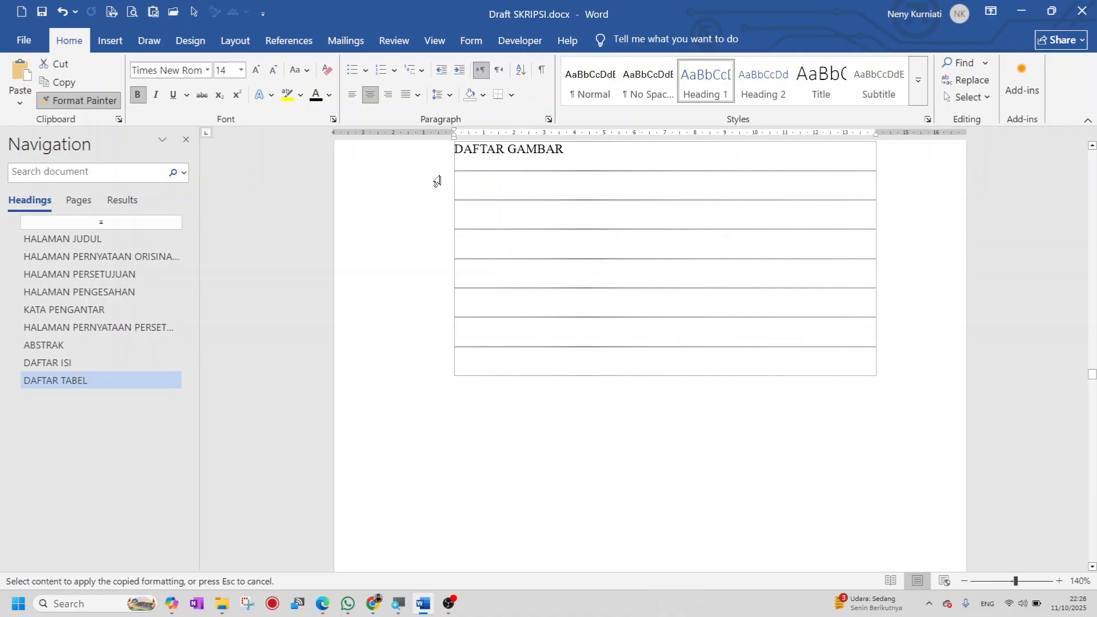
{"action": "left_click", "coordinate": [420, 159]}
Copy the DAFTAR GAMBAR heading's formatting onto the DAFTAR LAMPIRAN title with Format Painter
{"action": "left_click", "coordinate": [87, 98]}
{"action": "left_click_drag", "start_coordinate": [1092, 380], "coordinate": [1092, 392]}
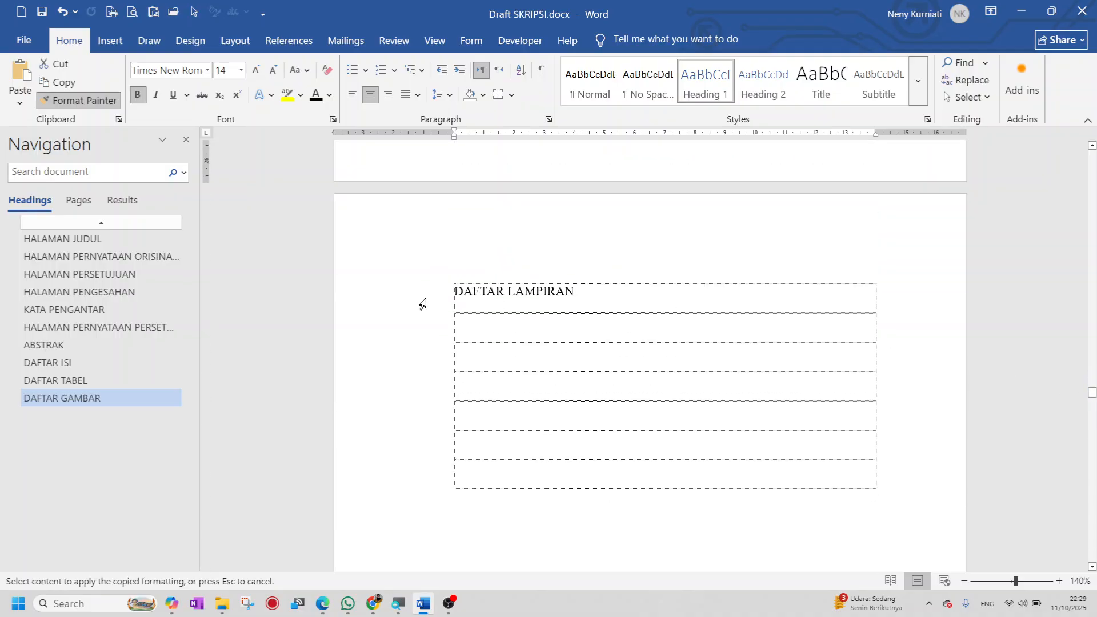
{"action": "left_click_drag", "start_coordinate": [425, 297], "coordinate": [842, 301]}
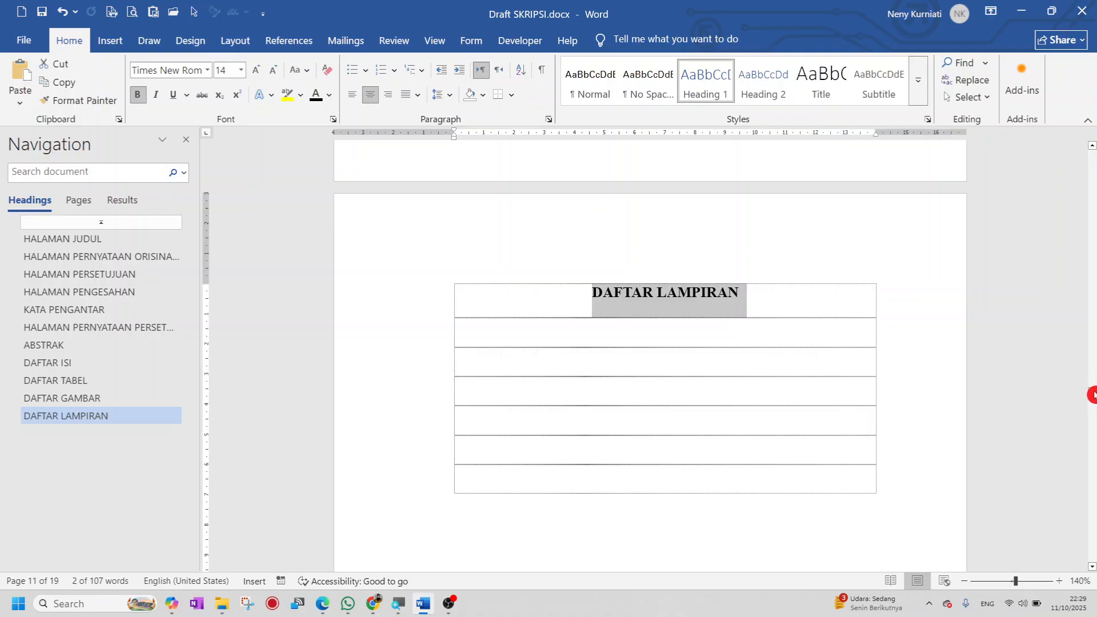
Insert one empty line between the BAB I PENDAHULUAN title and Latar belakang
{"action": "left_click_drag", "start_coordinate": [1091, 399], "coordinate": [1092, 418]}
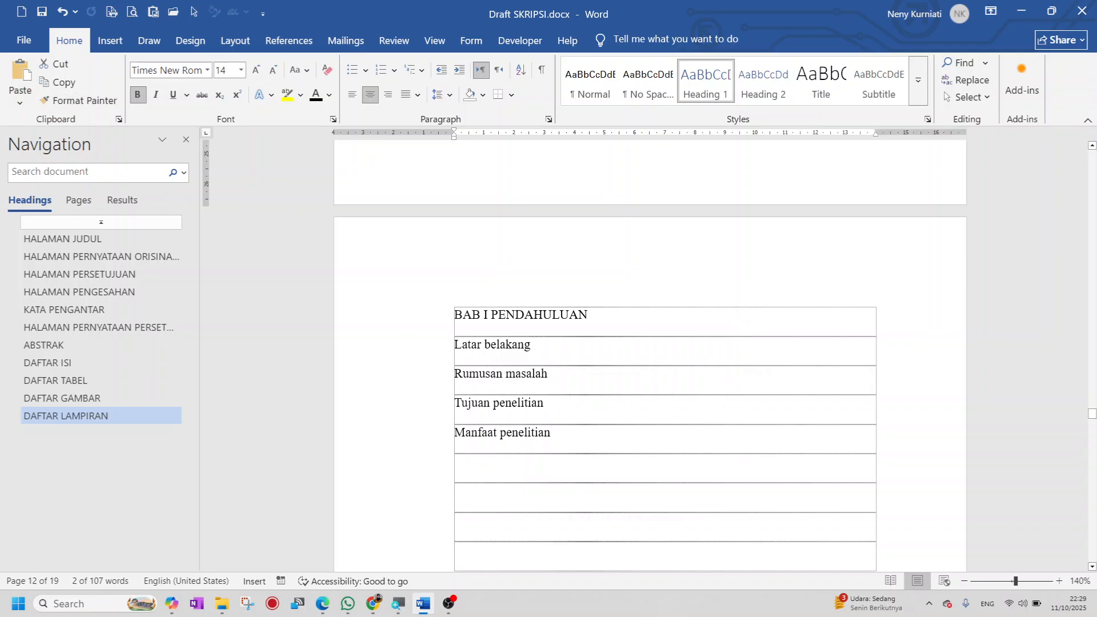
{"action": "left_click", "coordinate": [590, 316]}
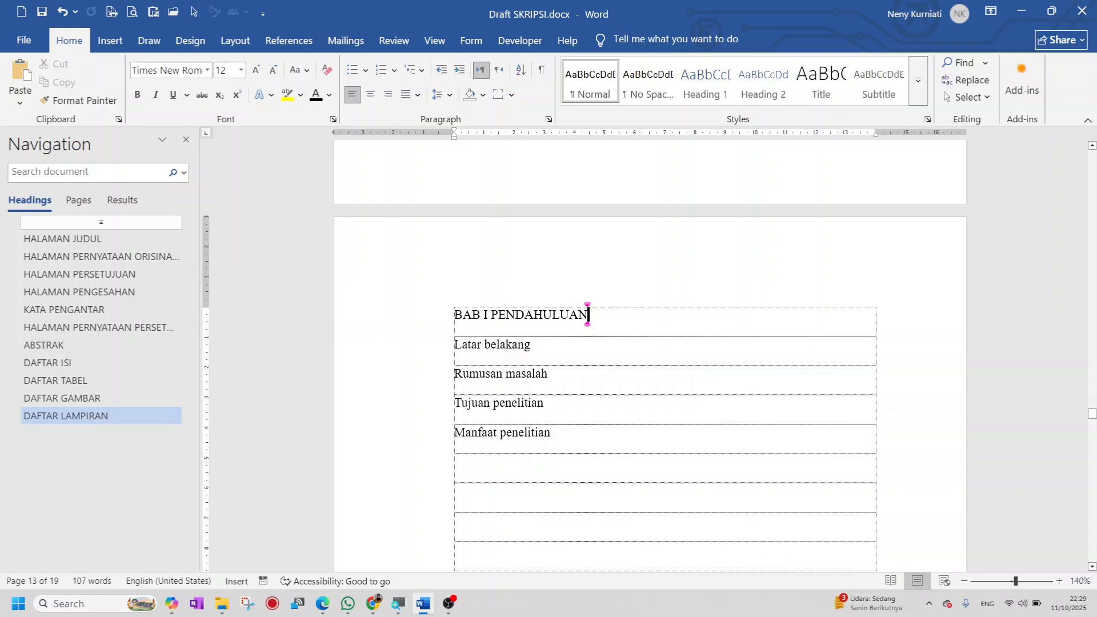
{"action": "key", "text": "Return"}
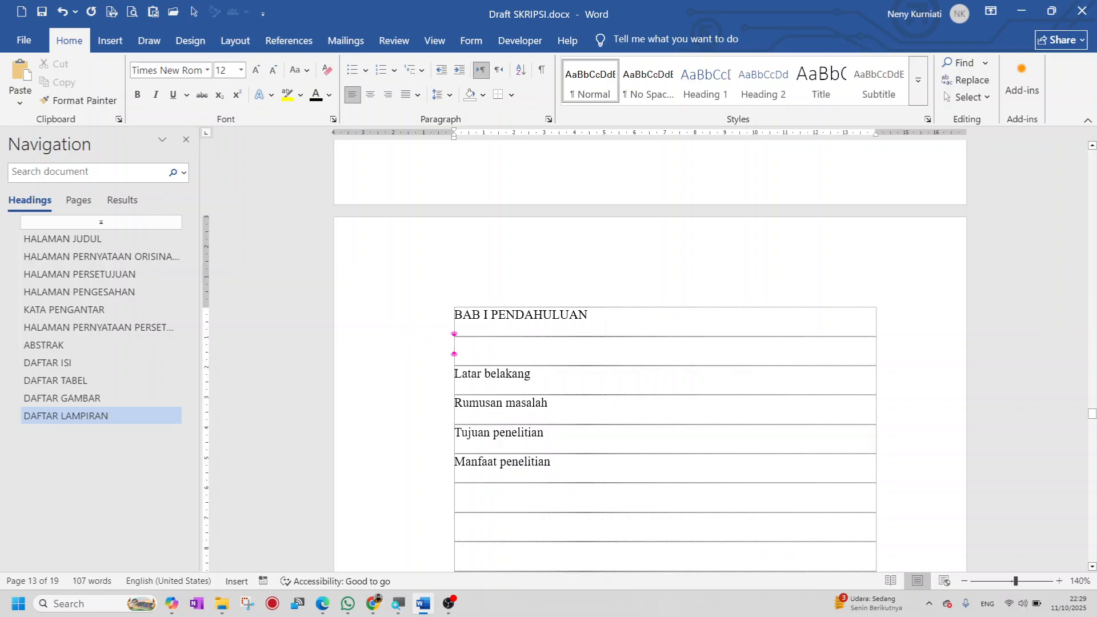
{"action": "key", "text": "Return"}
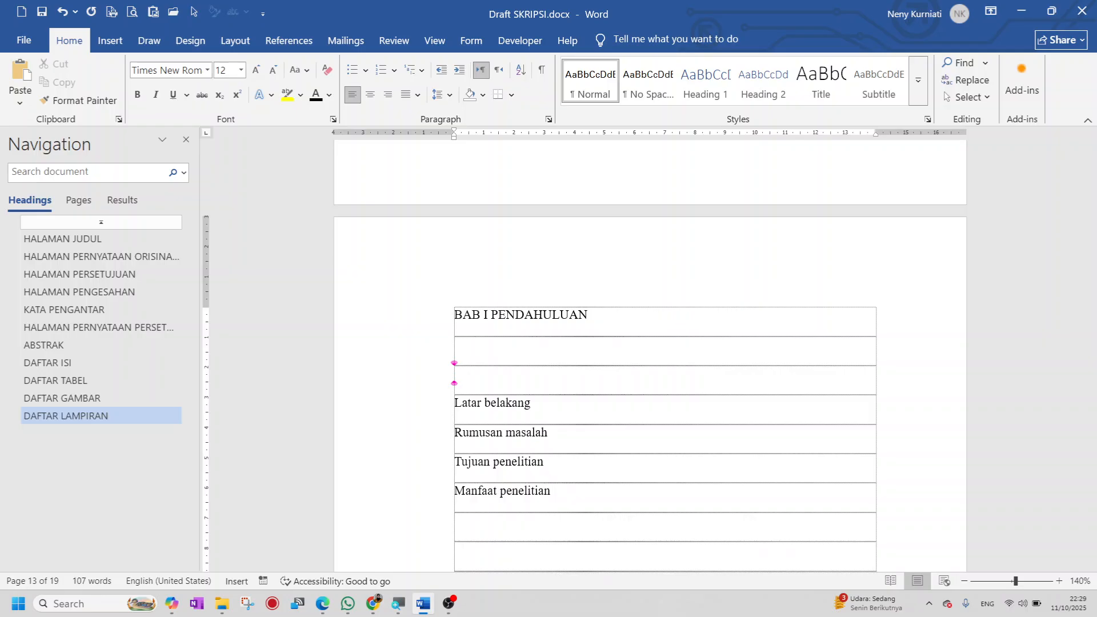
{"action": "key", "text": "BackSpace"}
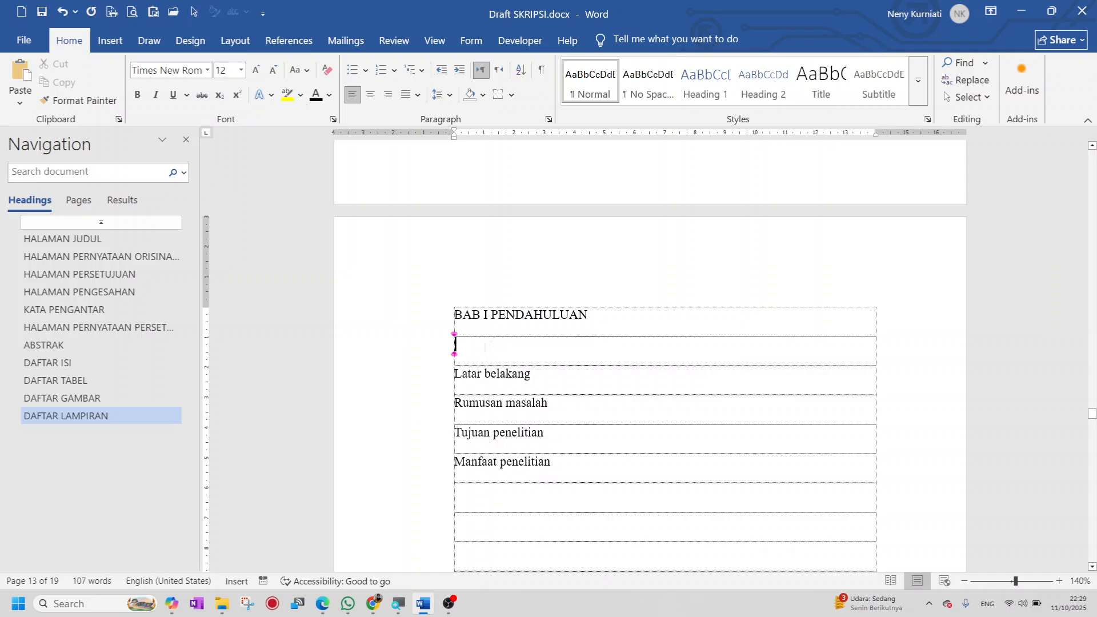
Insert one empty line between the BAB II KAJIAN PUSTAKA title and Landasan teori
{"action": "scroll", "coordinate": [510, 383], "scroll_direction": "down", "scroll_amount": 10}
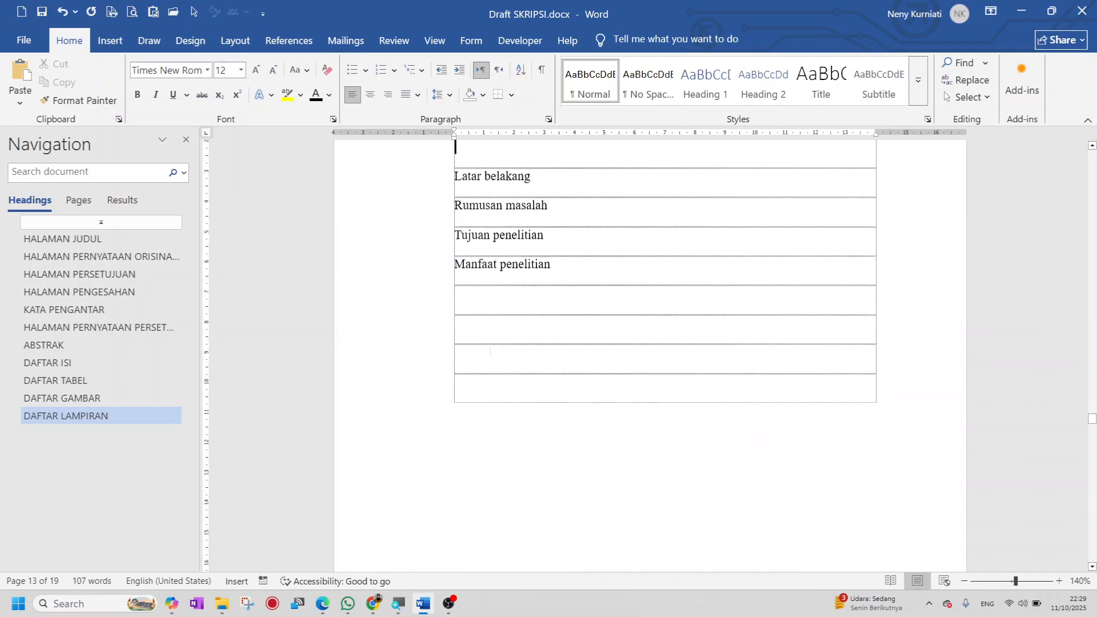
{"action": "scroll", "coordinate": [510, 384], "scroll_direction": "down", "scroll_amount": 5}
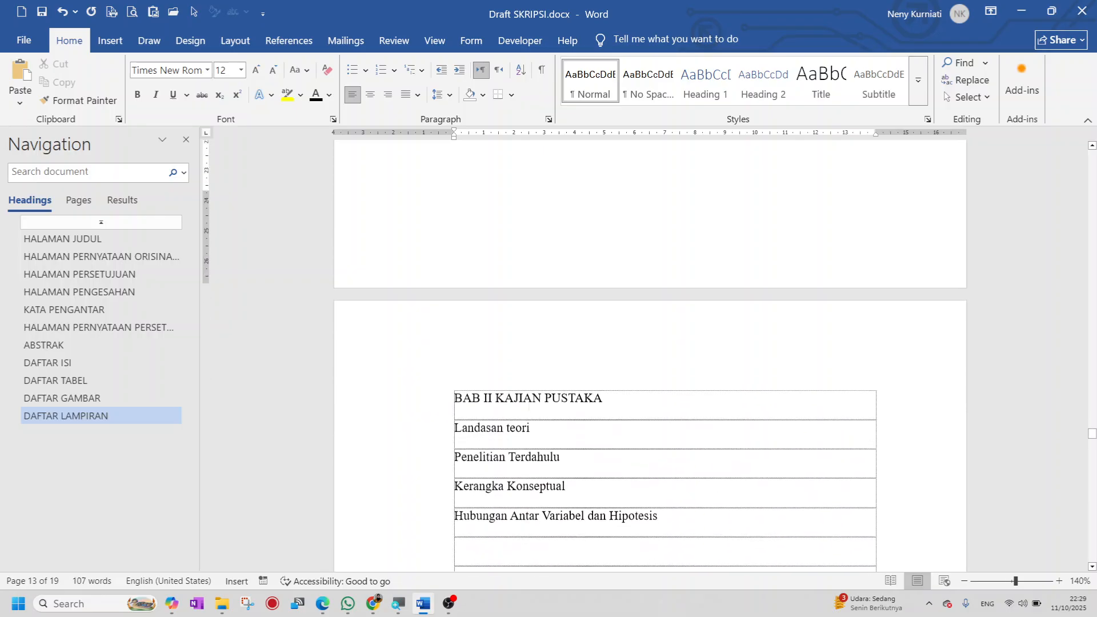
{"action": "key", "text": "Return"}
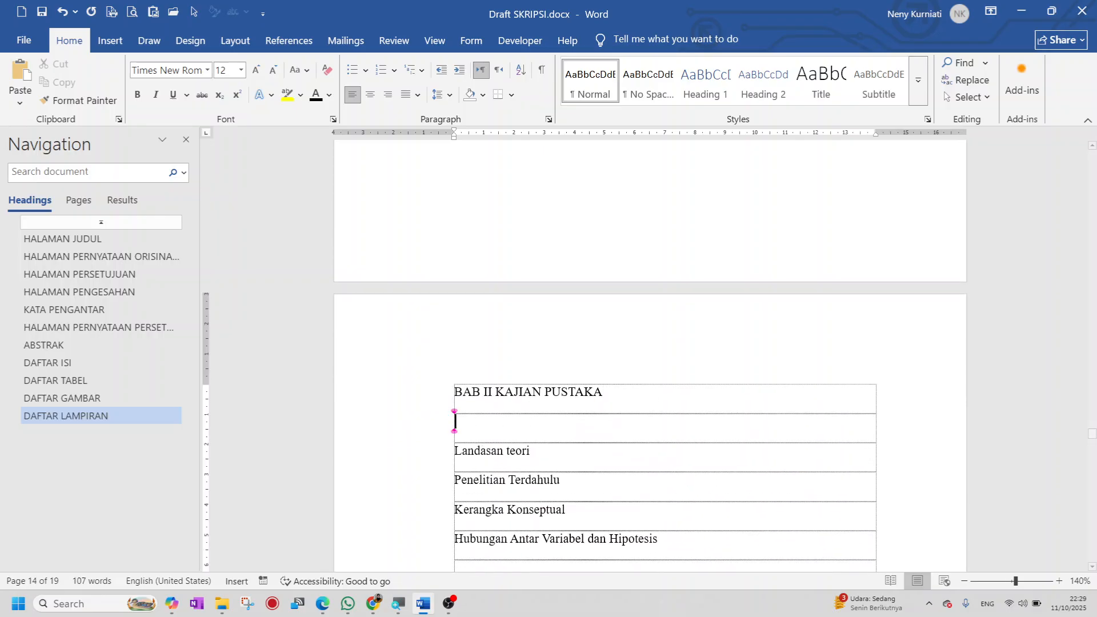
Insert one empty line between the BAB III METODE PENELITIAN title and Jenis Penelitian
{"action": "scroll", "coordinate": [650, 354], "scroll_direction": "down", "scroll_amount": 10}
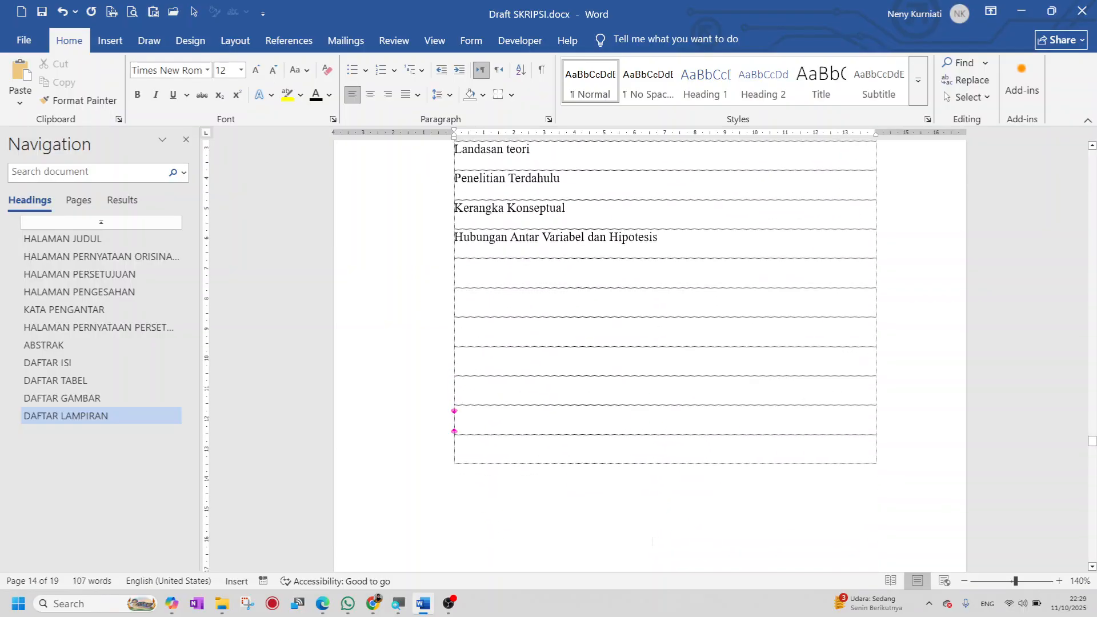
{"action": "scroll", "coordinate": [656, 548], "scroll_direction": "down", "scroll_amount": 4}
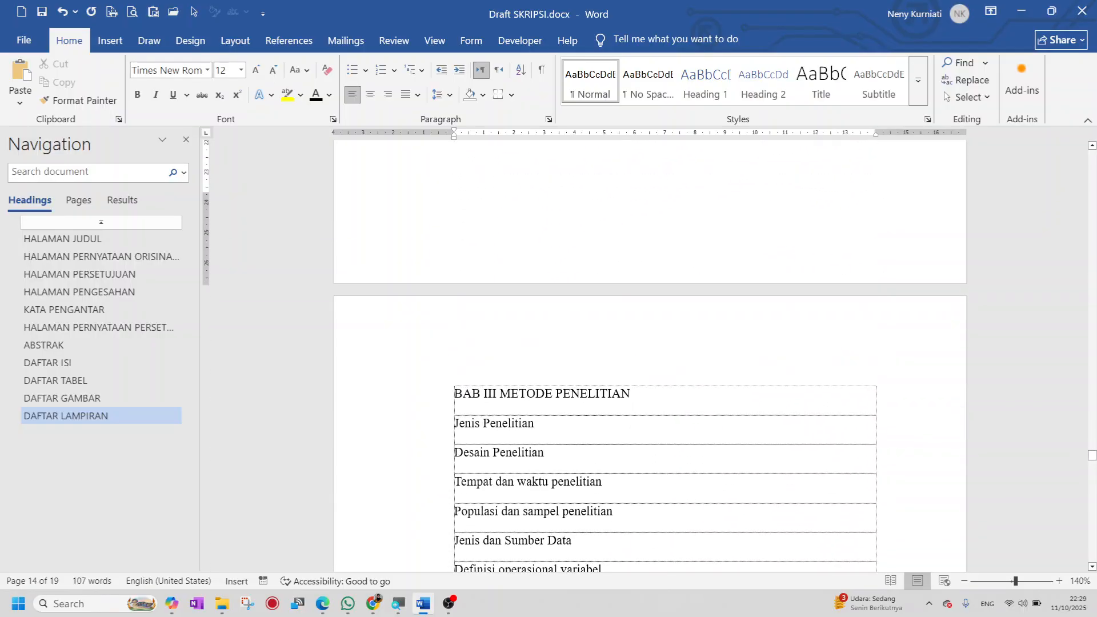
{"action": "left_click", "coordinate": [630, 394]}
{"action": "key", "text": "Return"}
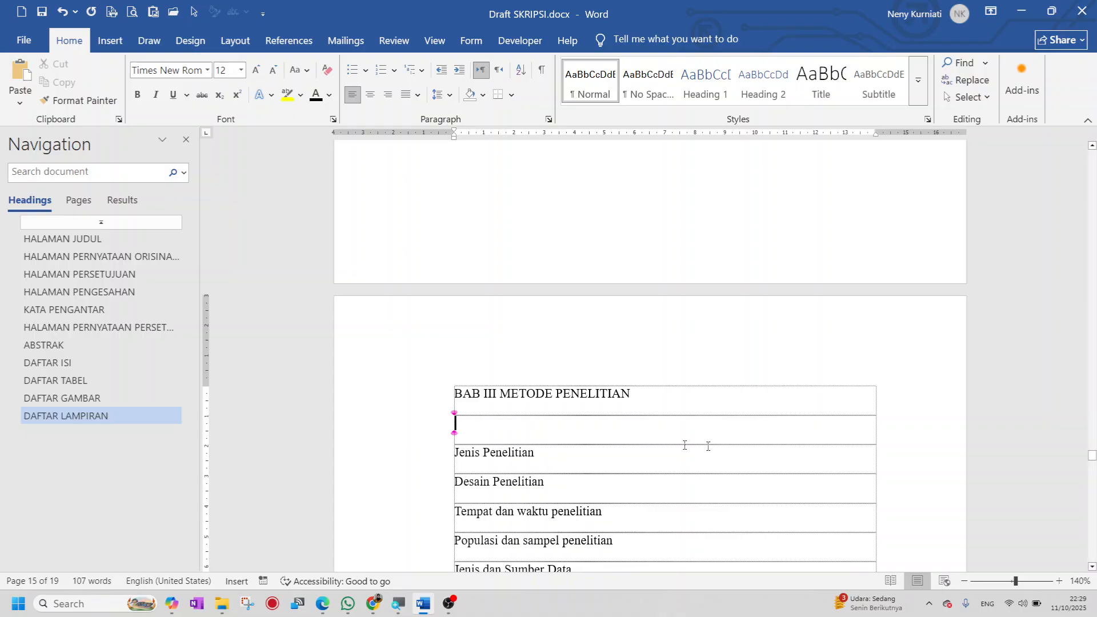
Insert one empty line below the BAB IV HASIL PENELITIAN DAN PEMBAHASAN title and one below the BAB V PENUTUP title
{"action": "left_click_drag", "start_coordinate": [1092, 460], "coordinate": [1092, 479]}
{"action": "left_click", "coordinate": [741, 313]}
{"action": "key", "text": "Return"}
{"action": "left_click_drag", "start_coordinate": [1092, 487], "coordinate": [1092, 502]}
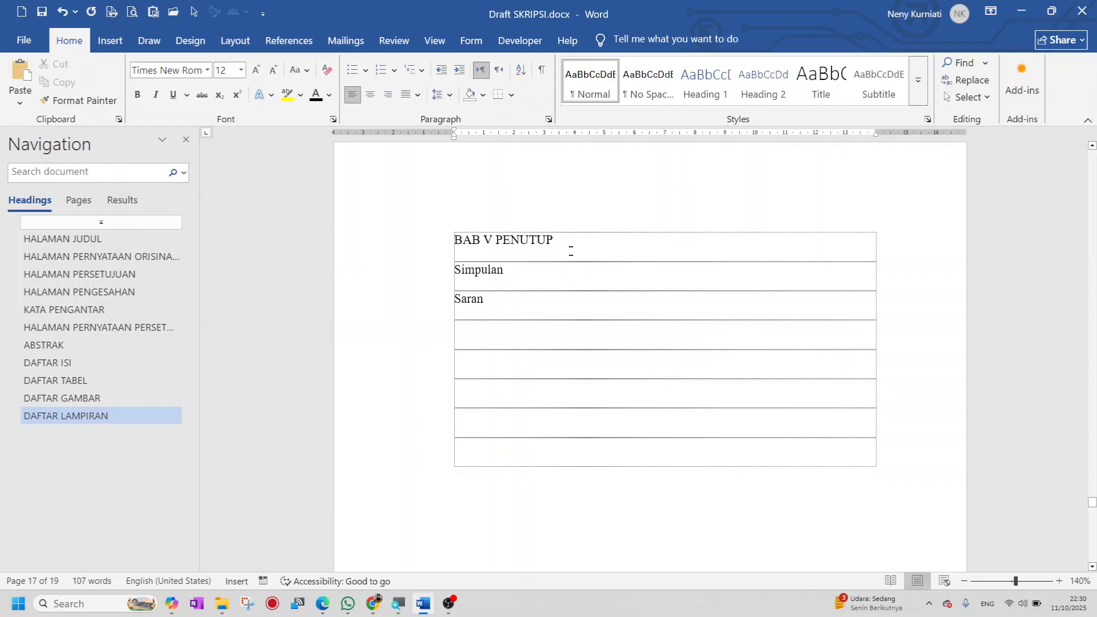
{"action": "key", "text": "Return"}
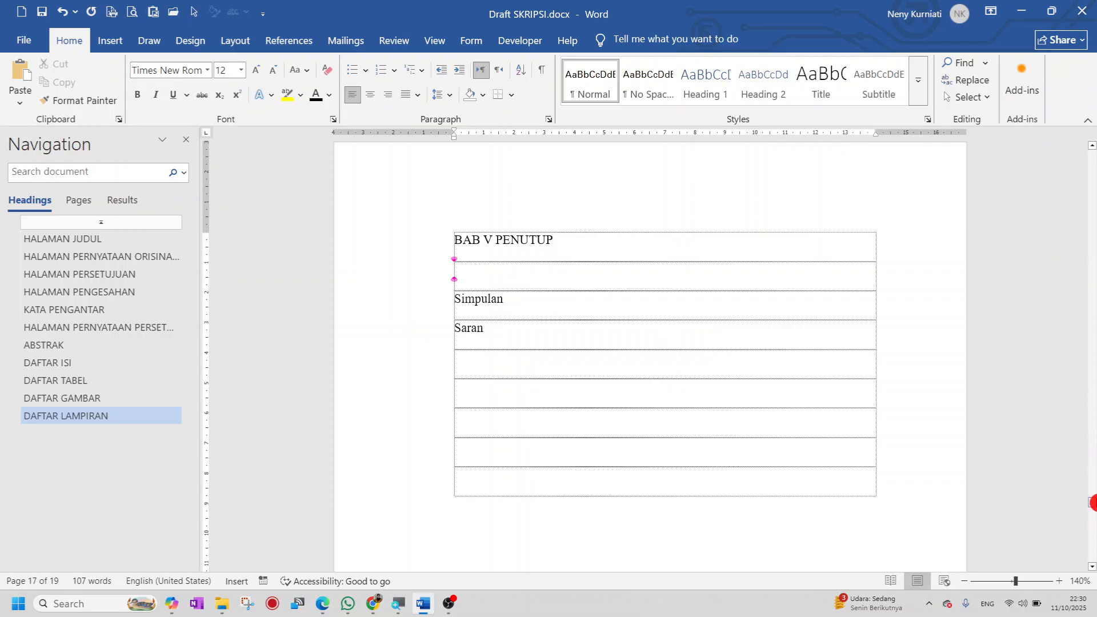
Move PENDAHULUAN onto a second line under BAB I with a manual line break, keeping the title one paragraph
{"action": "left_click_drag", "start_coordinate": [1092, 507], "coordinate": [1078, 418]}
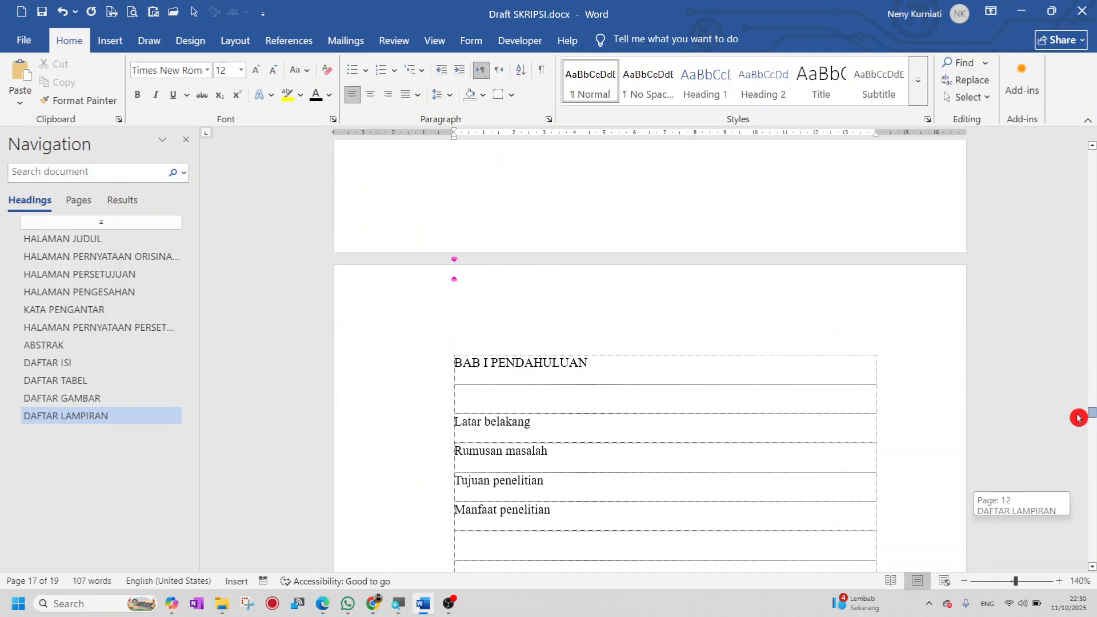
{"action": "scroll", "coordinate": [458, 392], "scroll_direction": "down", "scroll_amount": 1}
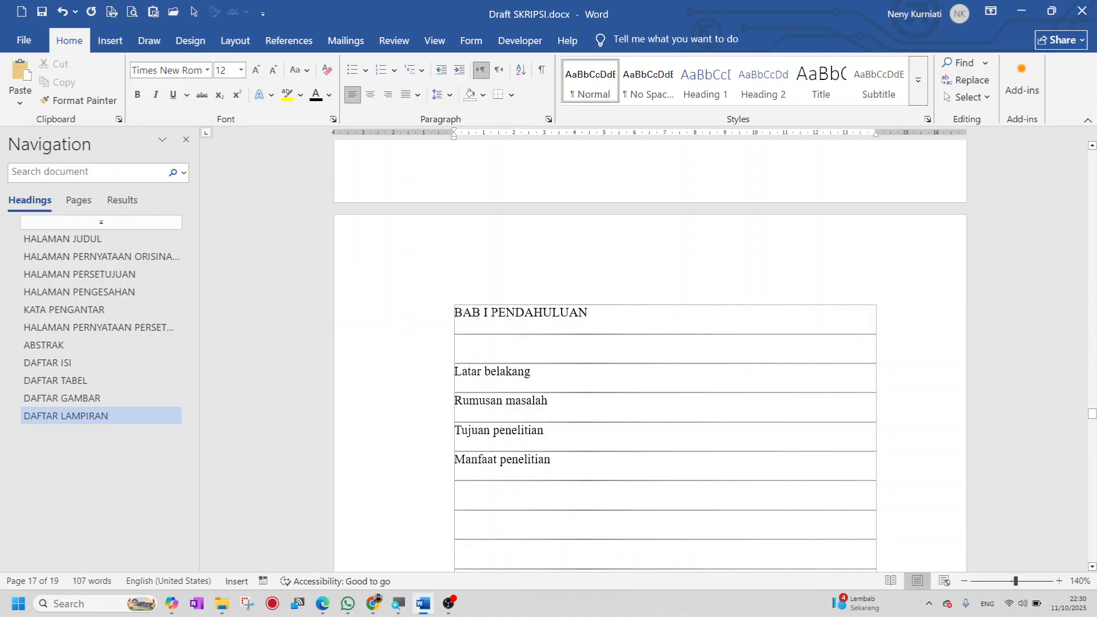
{"action": "left_click", "coordinate": [491, 312]}
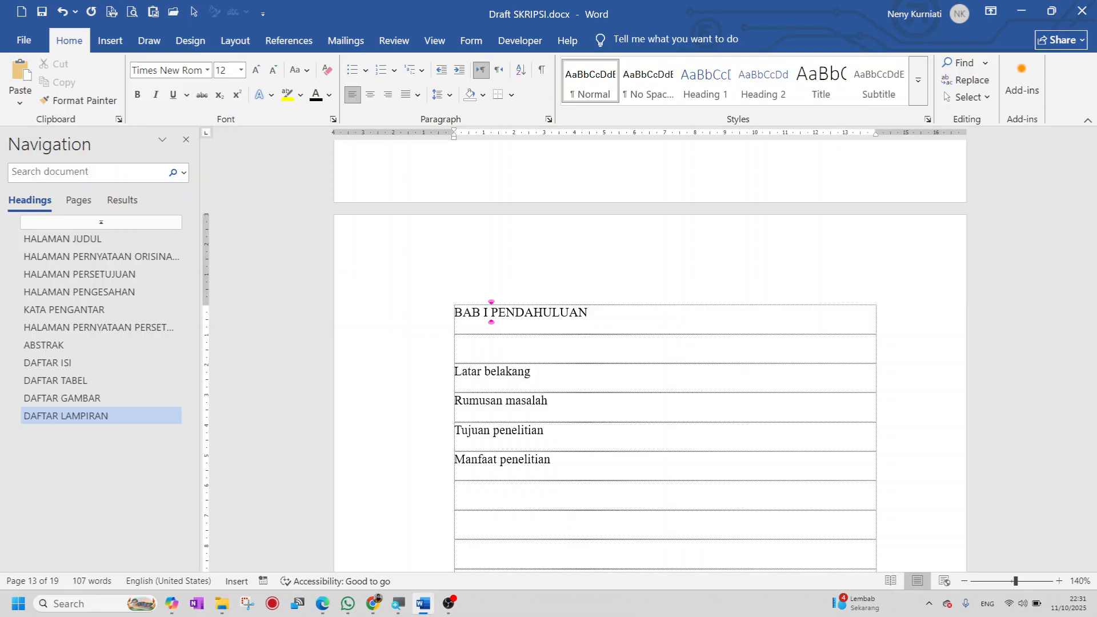
{"action": "key", "text": "Return"}
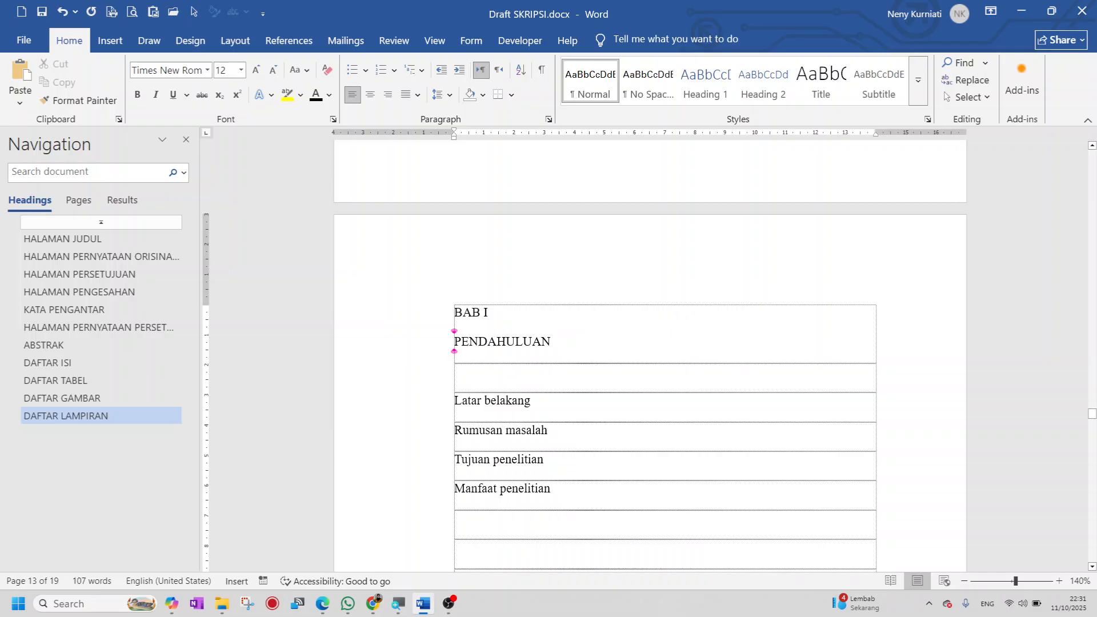
Insert manual line breaks after BAB II and BAB III, putting KAJIAN PUSTAKA and METODE PENELITIAN on their own lines
{"action": "scroll", "coordinate": [650, 354], "scroll_direction": "down", "scroll_amount": 10}
{"action": "scroll", "coordinate": [501, 385], "scroll_direction": "down", "scroll_amount": 6}
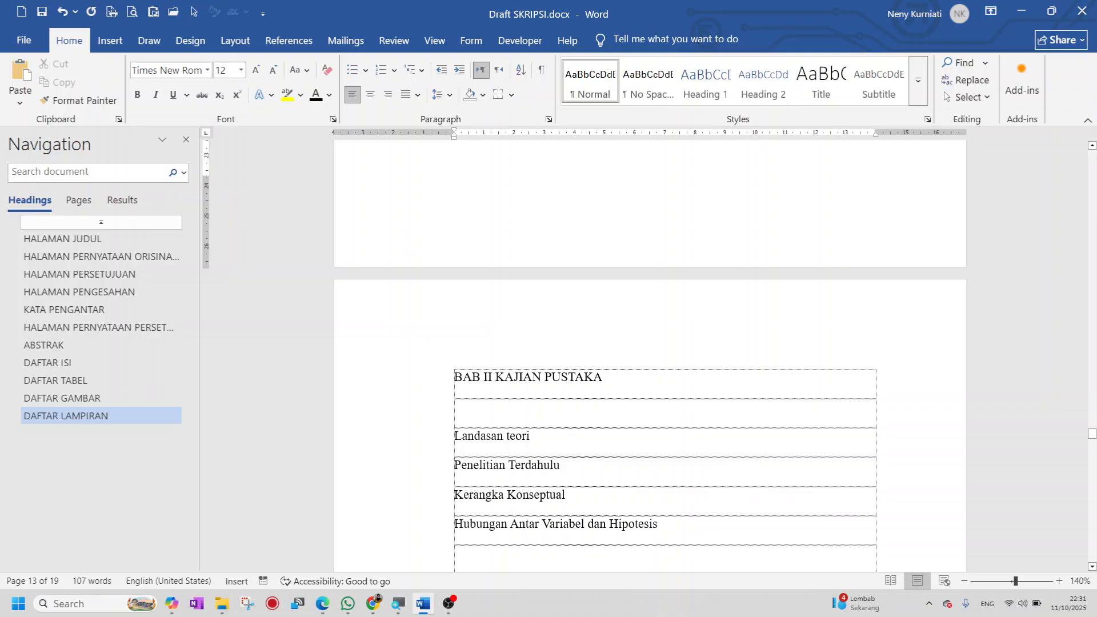
{"action": "left_click", "coordinate": [495, 376]}
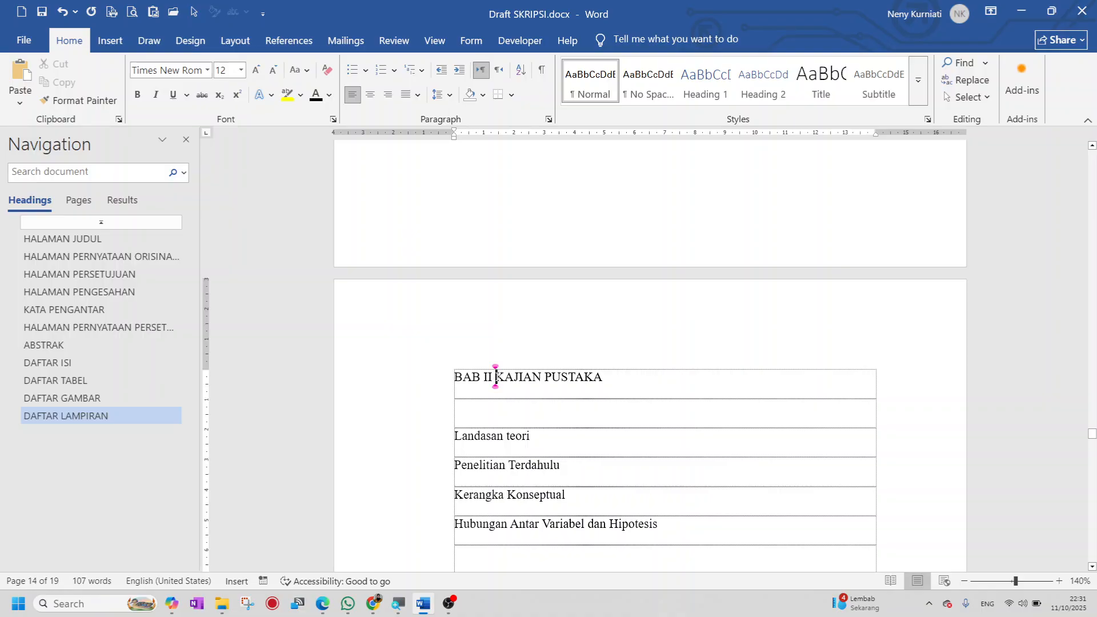
{"action": "key", "text": "Return"}
{"action": "left_click_drag", "start_coordinate": [1091, 440], "coordinate": [1091, 459]}
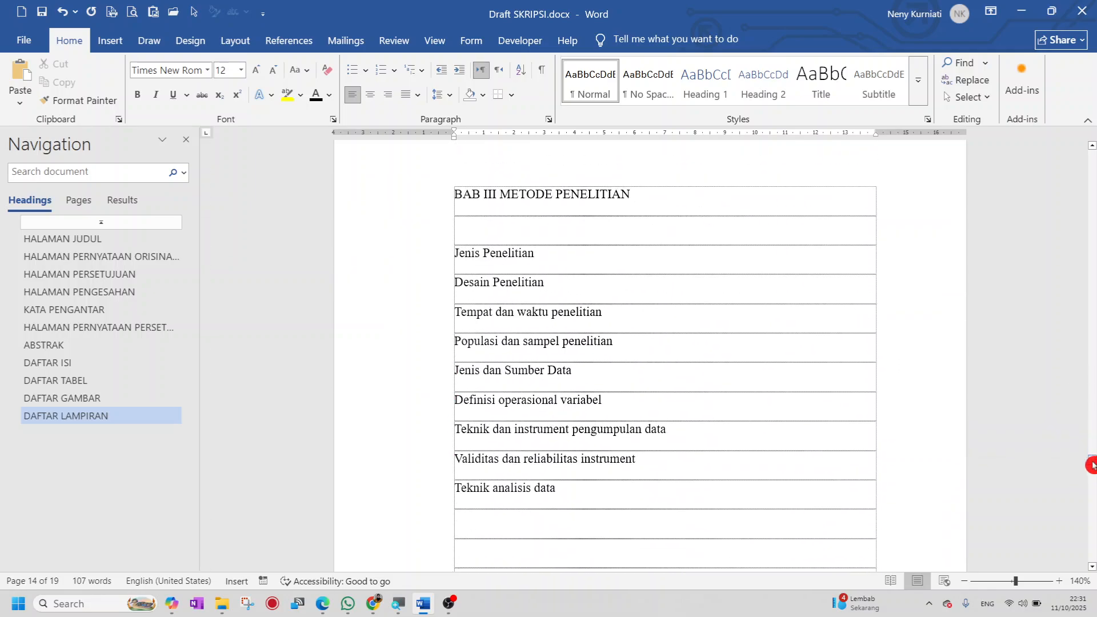
{"action": "left_click", "coordinate": [499, 195]}
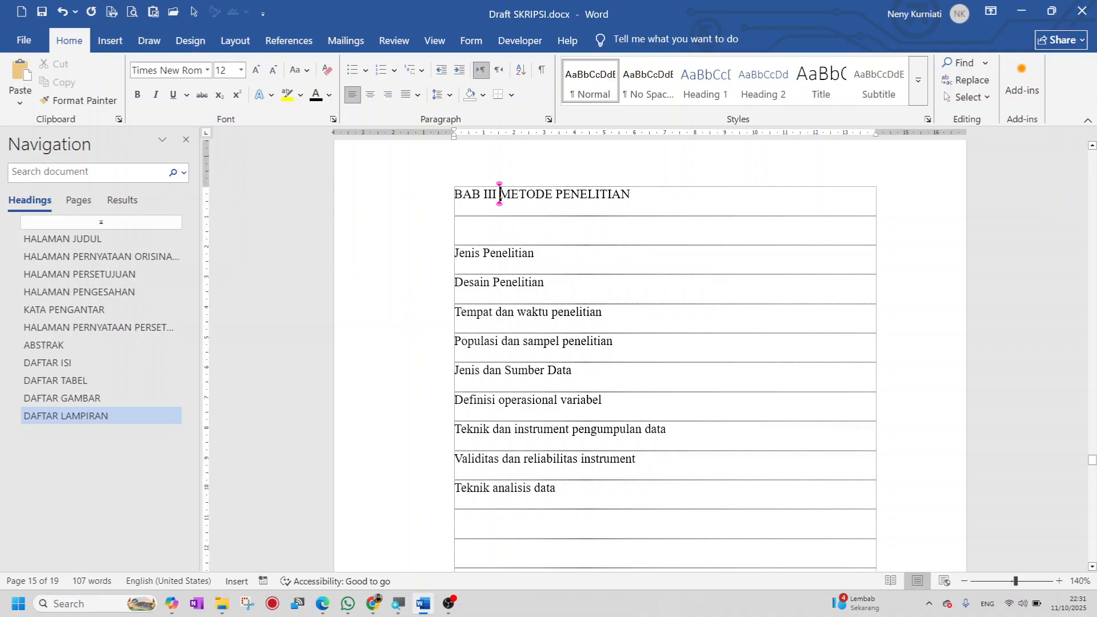
{"action": "key", "text": "Return"}
Insert manual line breaks after BAB IV and BAB V, putting HASIL PENELITIAN DAN PEMBAHASAN and PENUTUP on their own lines
{"action": "left_click_drag", "start_coordinate": [1092, 459], "coordinate": [1091, 483]}
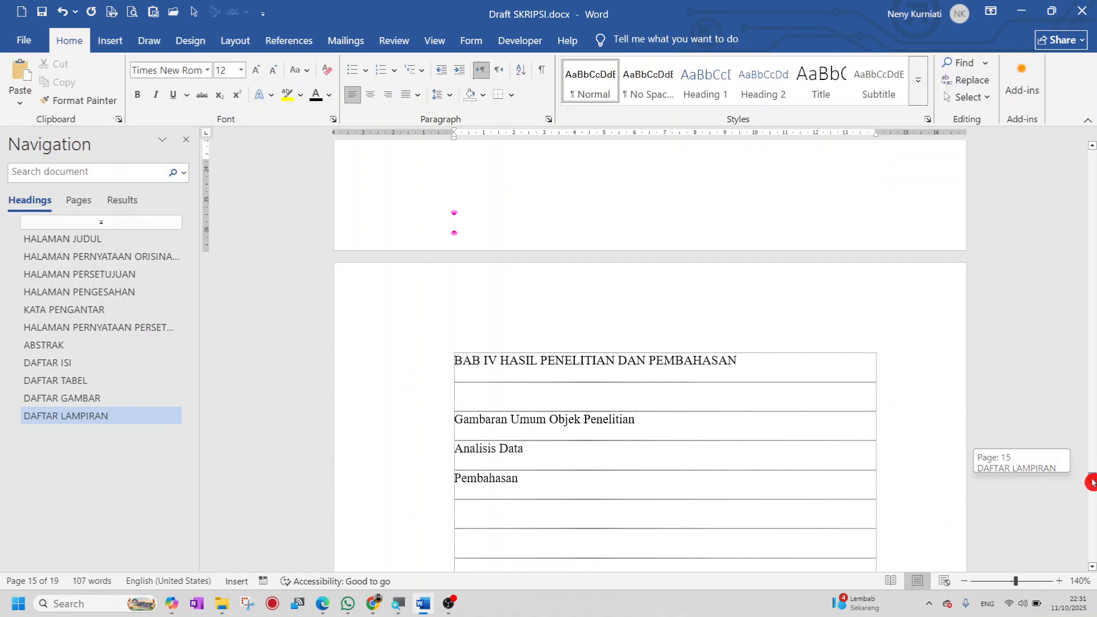
{"action": "left_click", "coordinate": [500, 359]}
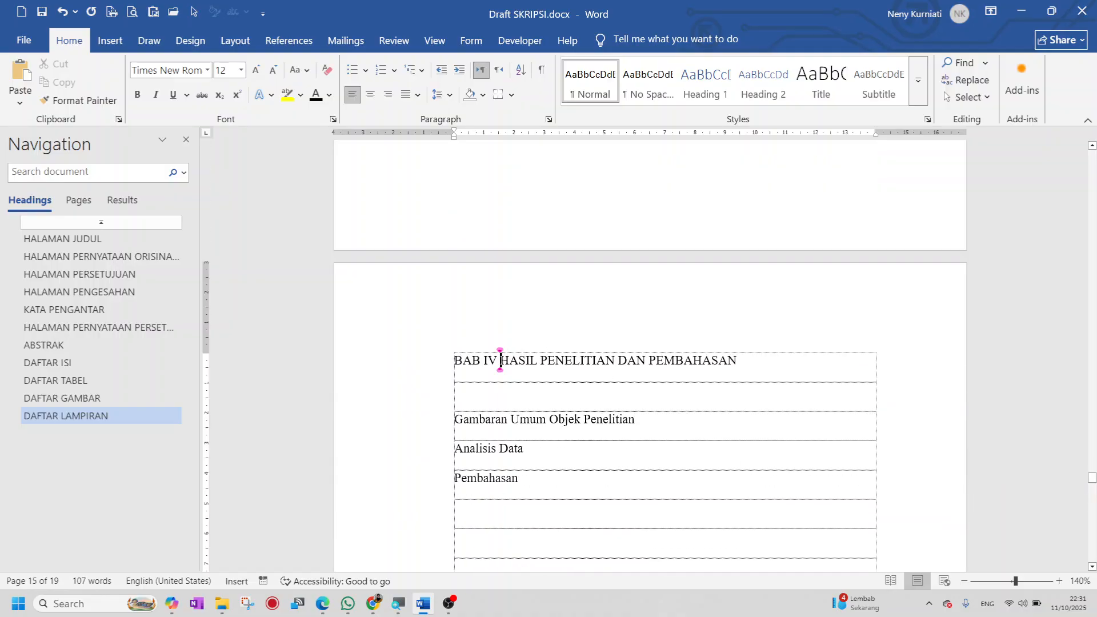
{"action": "key", "text": "Return"}
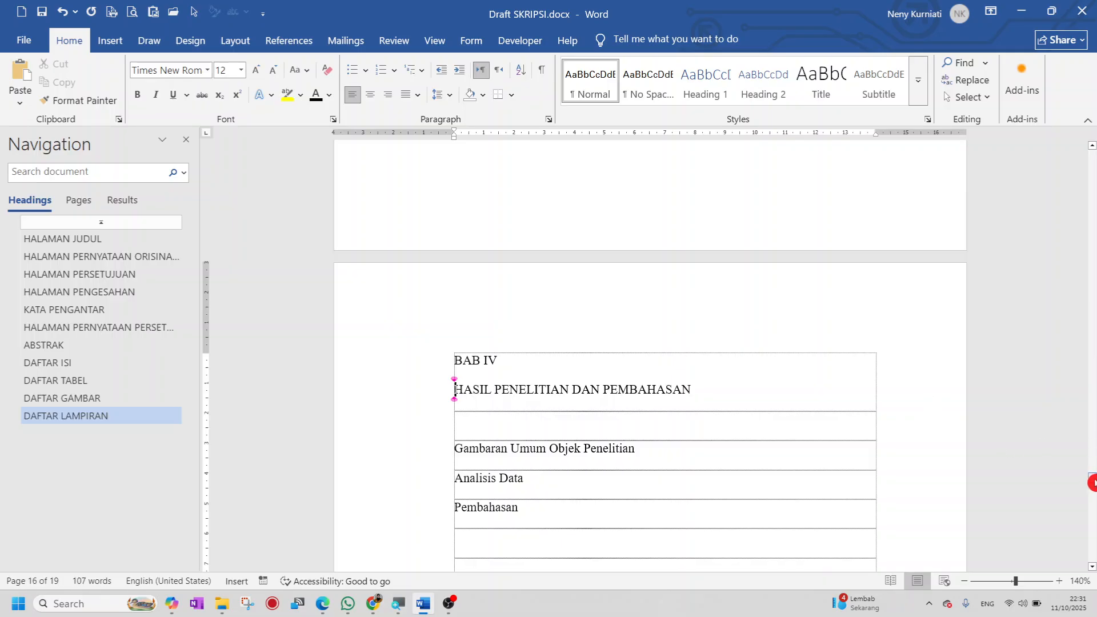
{"action": "left_click_drag", "start_coordinate": [1092, 482], "coordinate": [1086, 503]}
{"action": "left_click", "coordinate": [496, 358]}
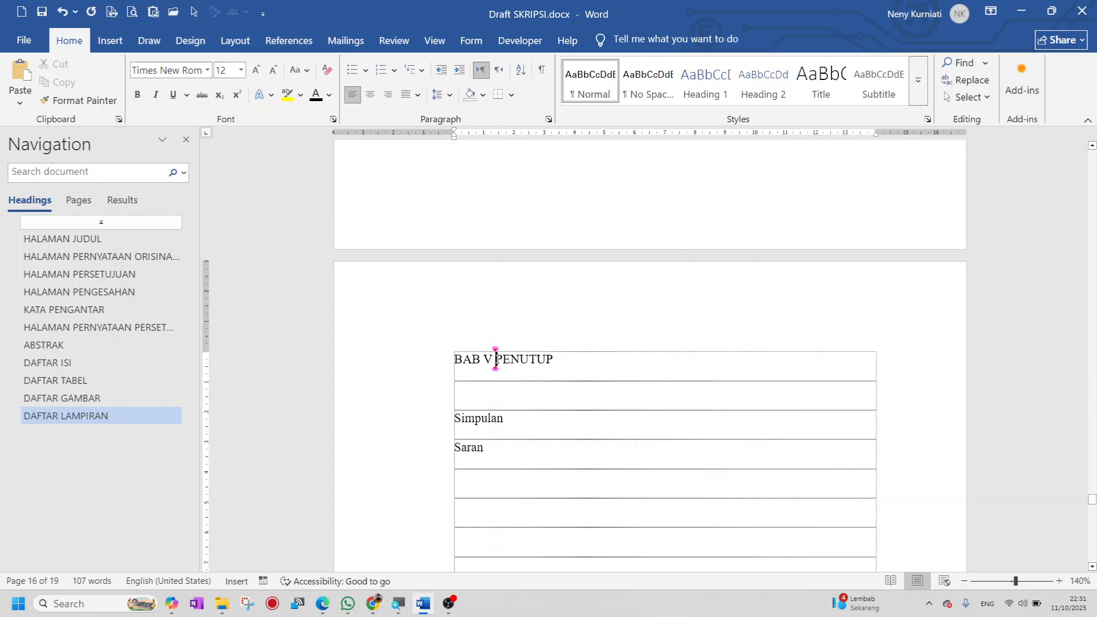
{"action": "key", "text": "Return"}
Copy the DAFTAR LAMPIRAN heading's formatting onto the two-line BAB I PENDAHULUAN title with Format Painter
{"action": "left_click_drag", "start_coordinate": [1092, 501], "coordinate": [1088, 415]}
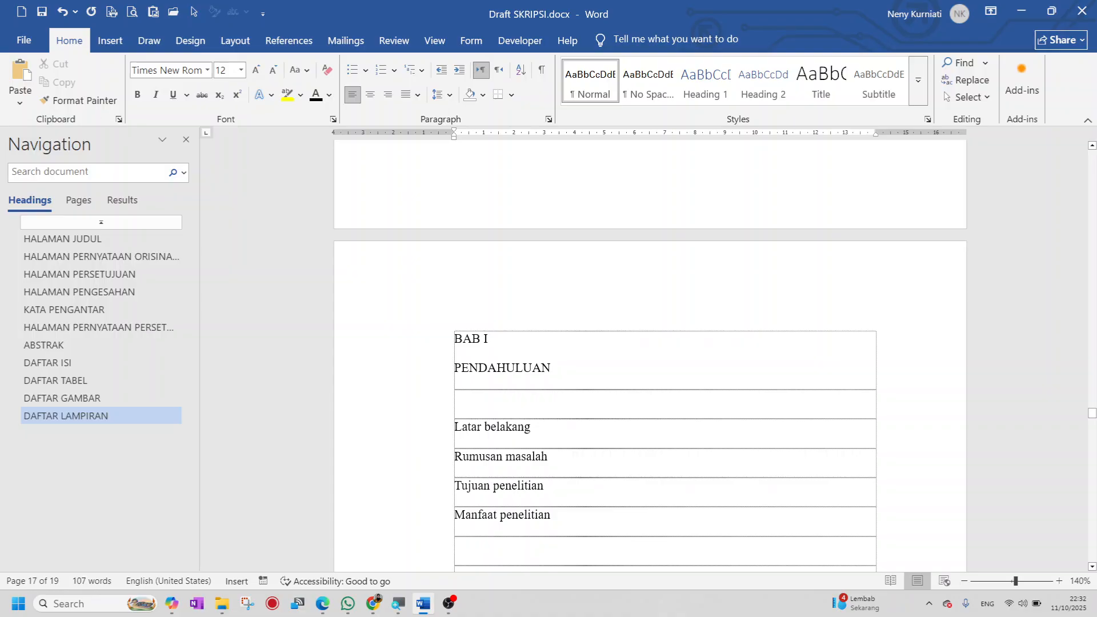
{"action": "scroll", "coordinate": [649, 354], "scroll_direction": "up", "scroll_amount": 3}
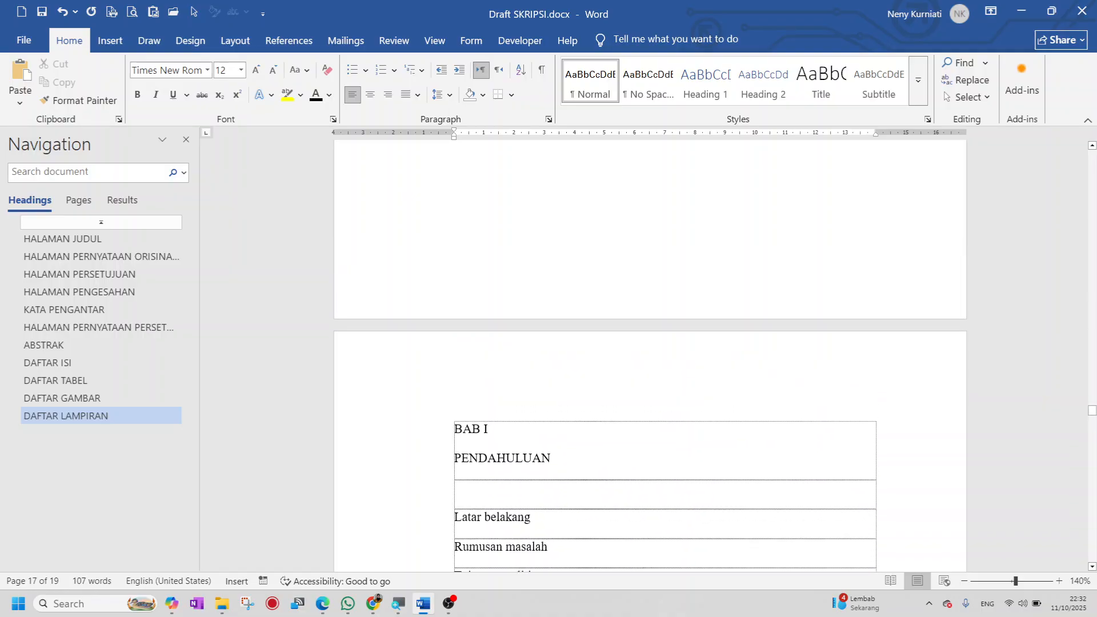
{"action": "scroll", "coordinate": [649, 354], "scroll_direction": "up", "scroll_amount": 3}
{"action": "scroll", "coordinate": [650, 354], "scroll_direction": "up", "scroll_amount": 6}
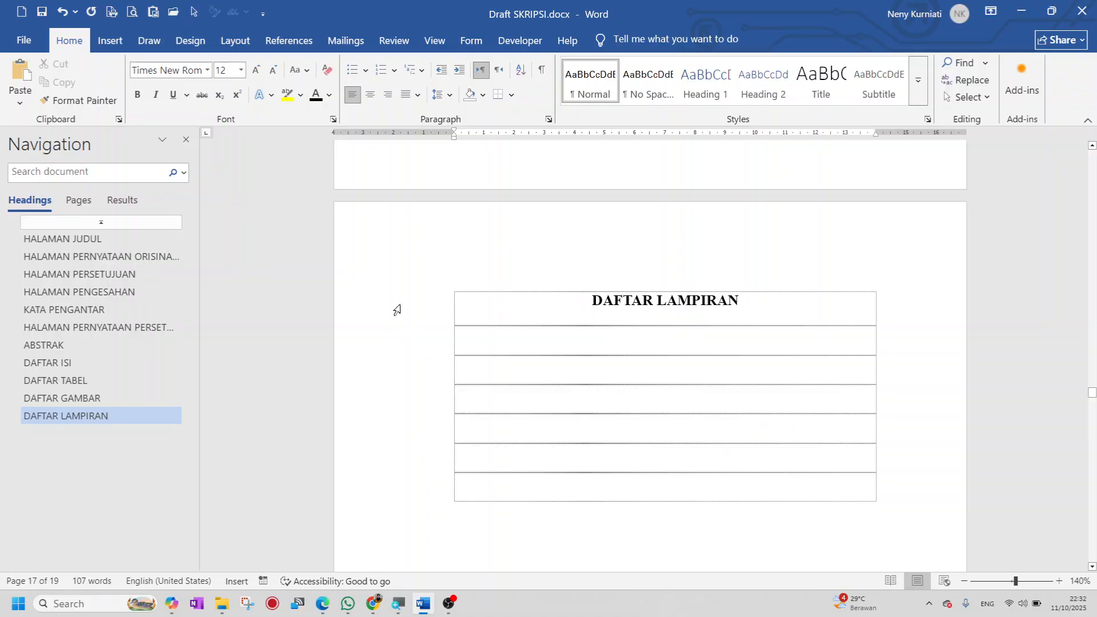
{"action": "left_click_drag", "start_coordinate": [593, 300], "coordinate": [800, 300]}
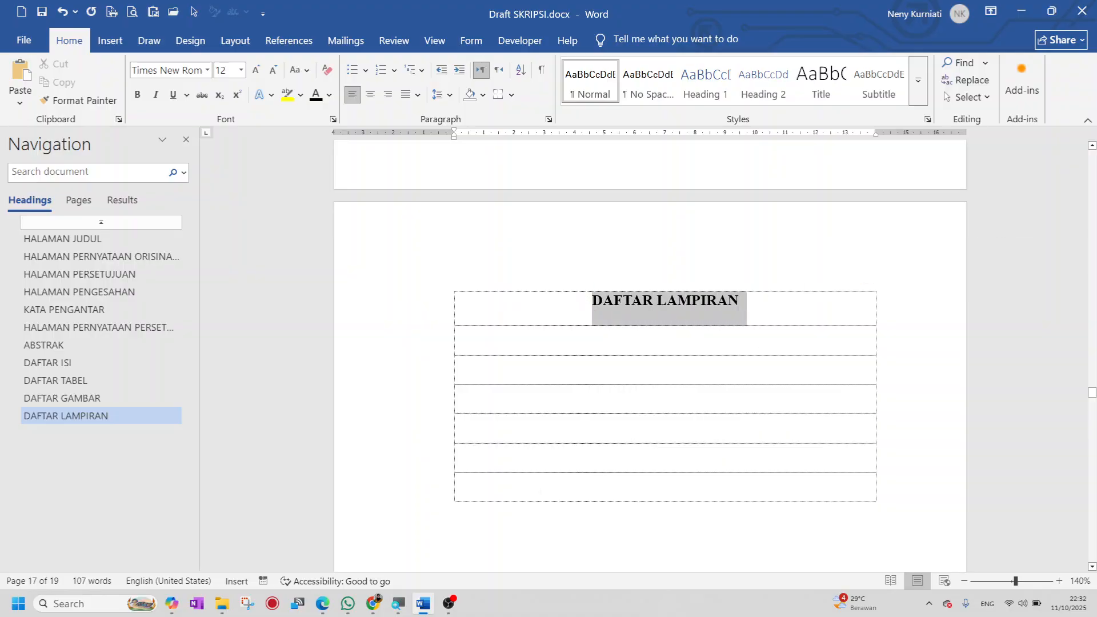
{"action": "left_click", "coordinate": [78, 106]}
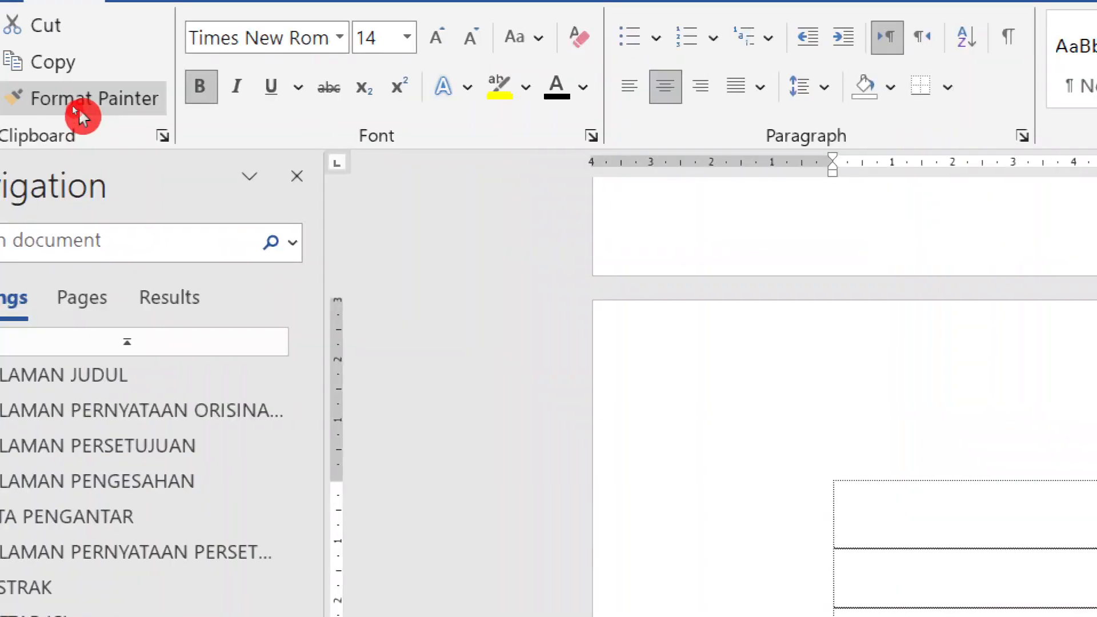
{"action": "left_click", "coordinate": [90, 98]}
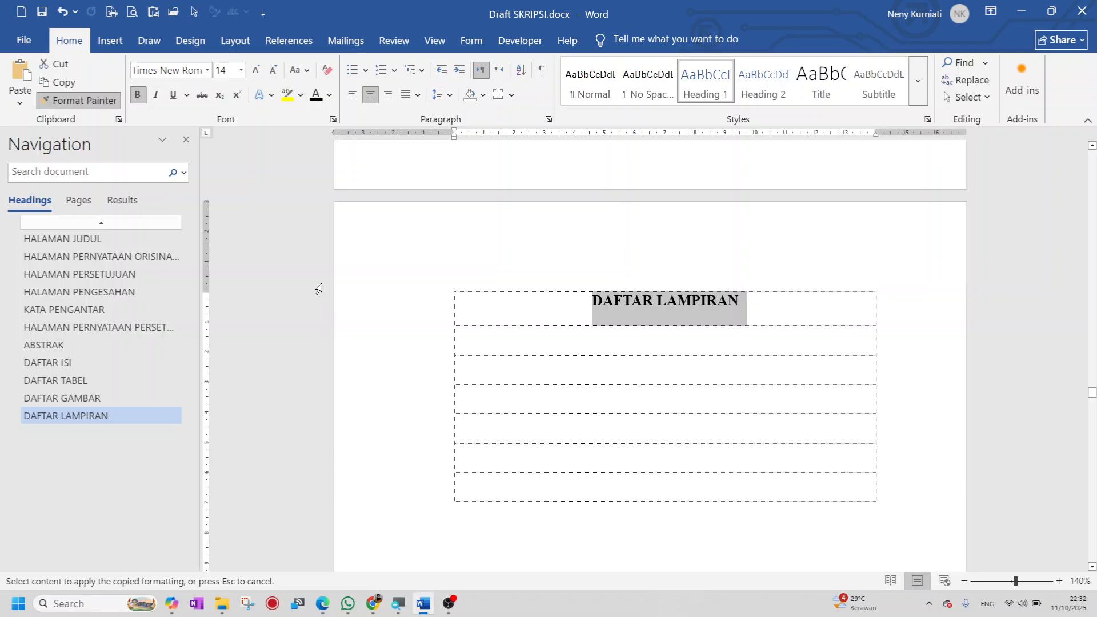
{"action": "scroll", "coordinate": [686, 511], "scroll_direction": "down", "scroll_amount": 10}
{"action": "scroll", "coordinate": [686, 511], "scroll_direction": "down", "scroll_amount": 8}
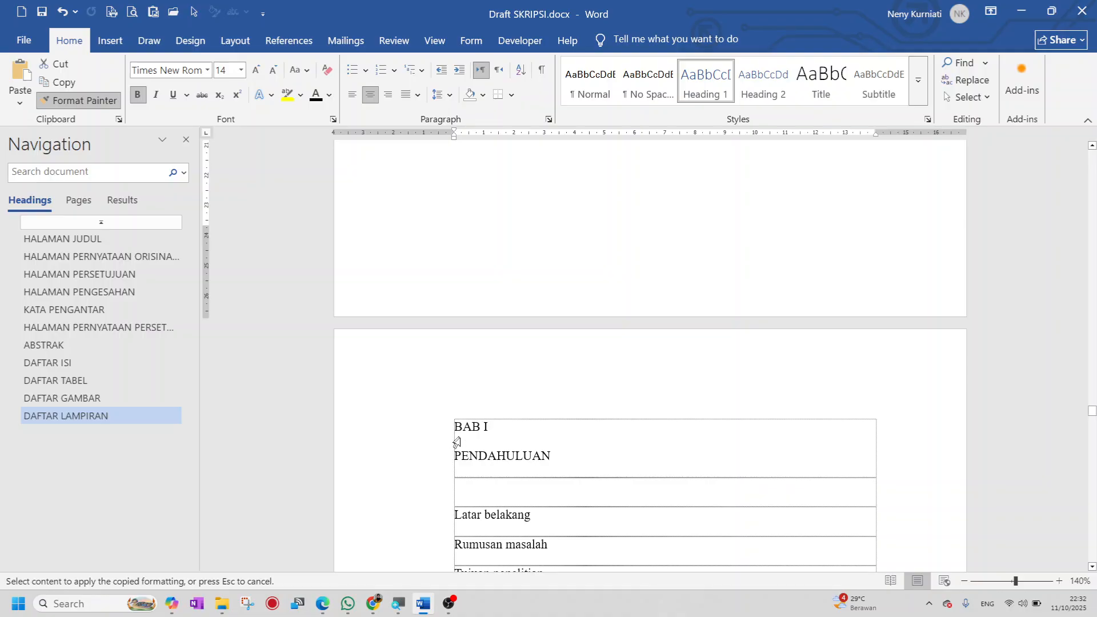
{"action": "left_click_drag", "start_coordinate": [455, 457], "coordinate": [537, 459]}
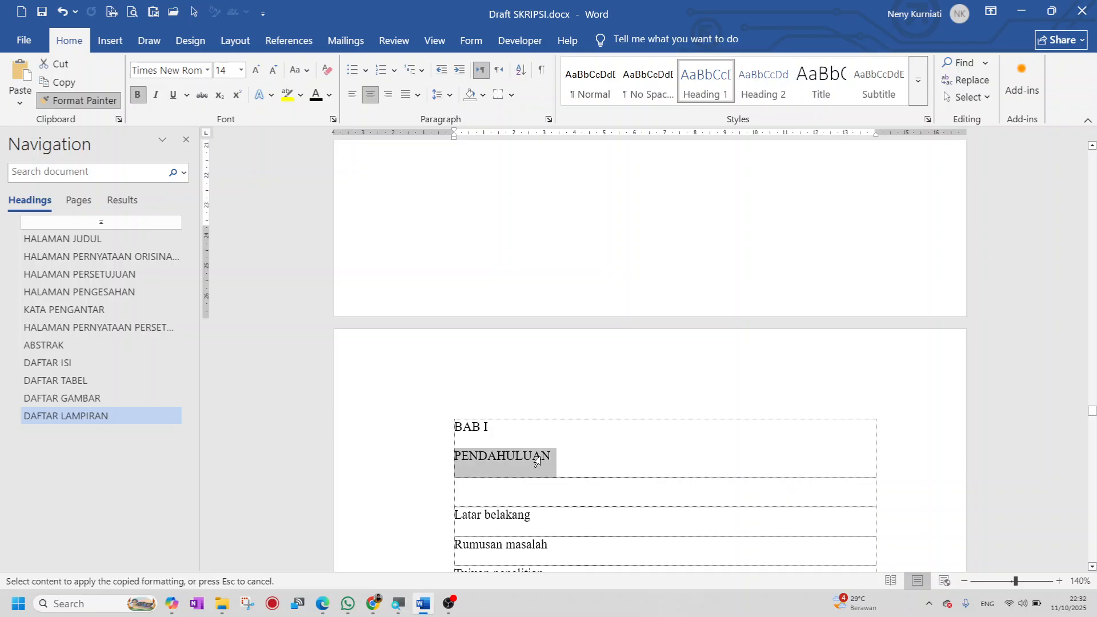
{"action": "left_click_drag", "start_coordinate": [537, 460], "coordinate": [540, 459]}
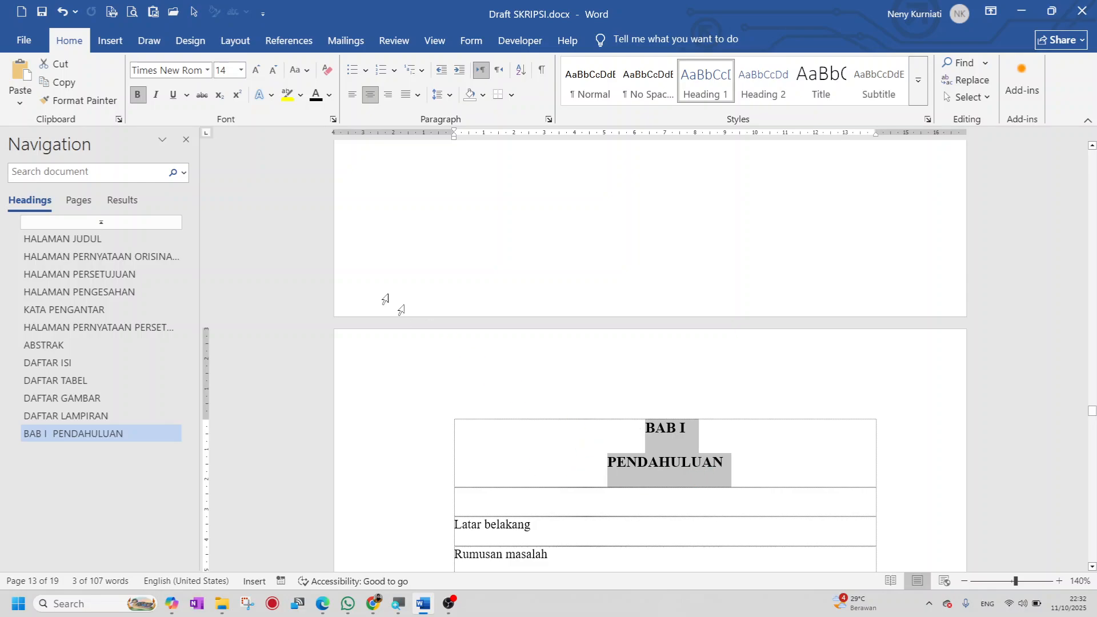
Copy the BAB I PENDAHULUAN heading's formatting onto the two-line BAB II KAJIAN PUSTAKA title with Format Painter
{"action": "left_click", "coordinate": [83, 102]}
{"action": "scroll", "coordinate": [493, 393], "scroll_direction": "down", "scroll_amount": 10}
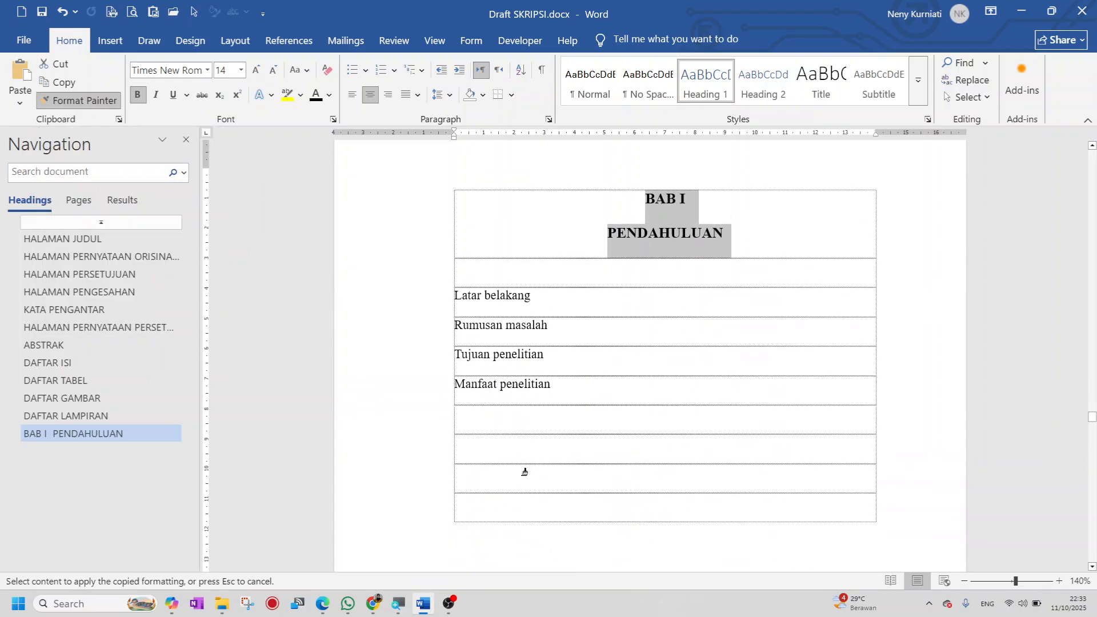
{"action": "scroll", "coordinate": [550, 489], "scroll_direction": "down", "scroll_amount": 10}
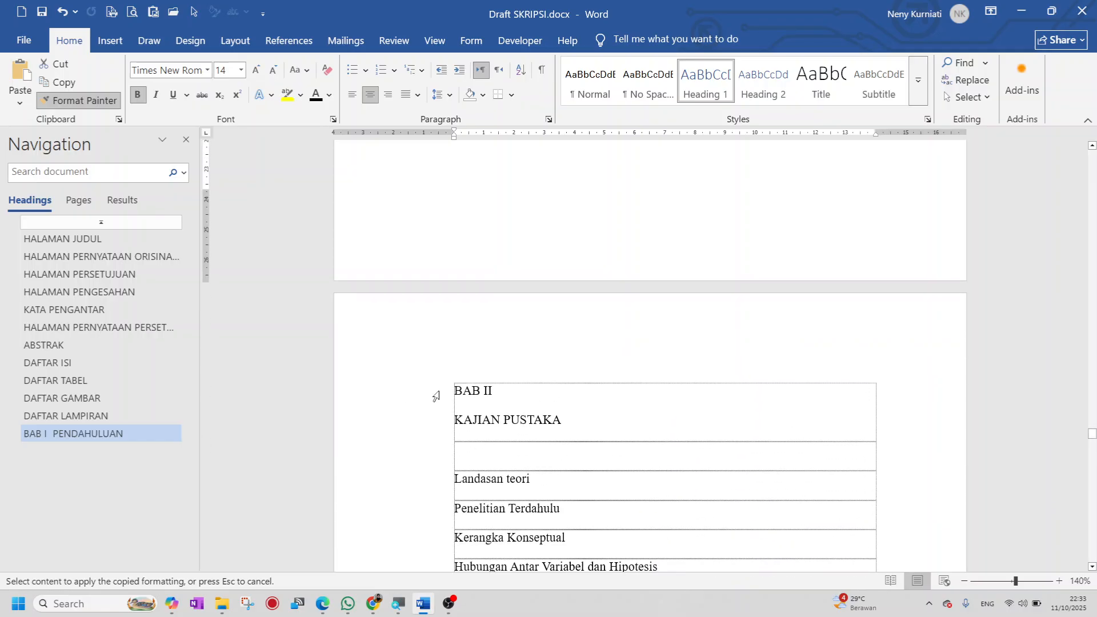
{"action": "left_click_drag", "start_coordinate": [450, 413], "coordinate": [571, 422]}
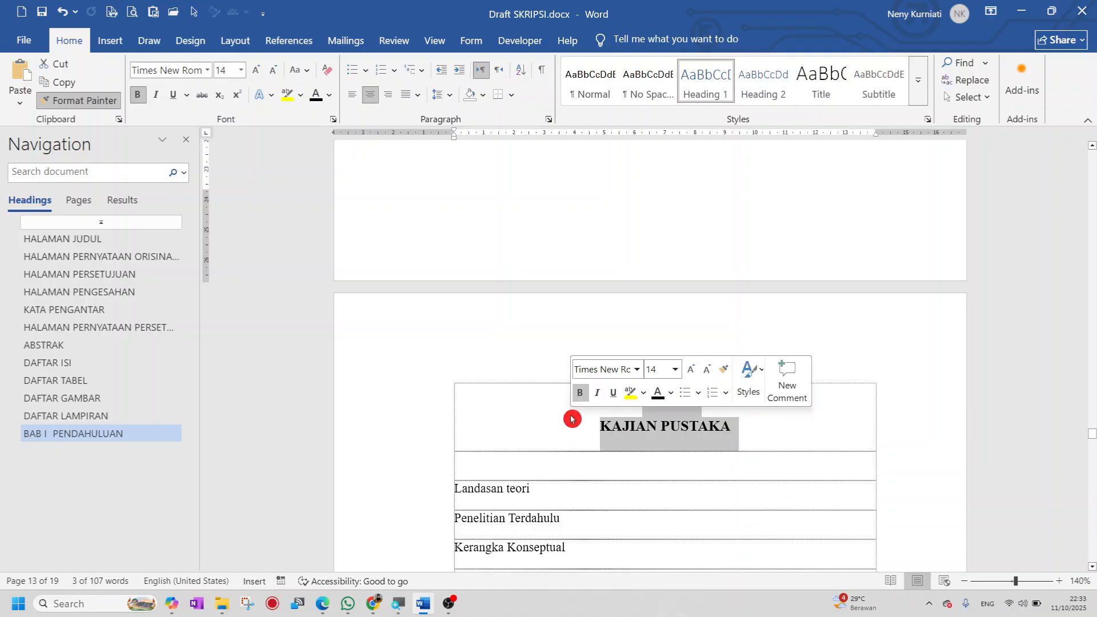
Copy the BAB II KAJIAN PUSTAKA heading's formatting onto the two-line BAB III METODE PENELITIAN title with Format Painter
{"action": "left_click", "coordinate": [90, 112]}
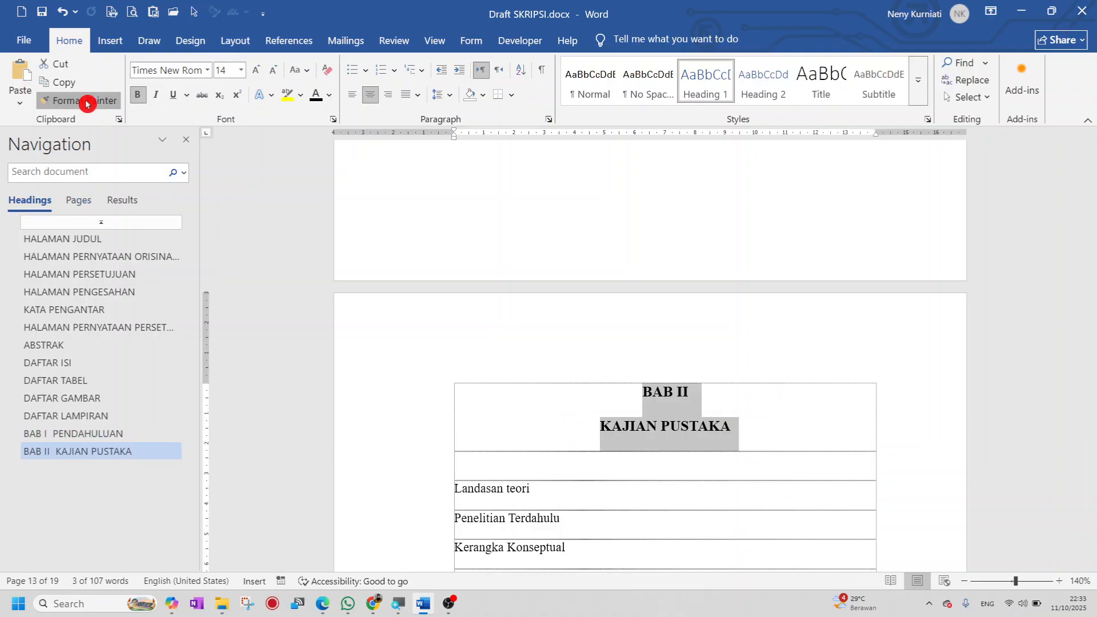
{"action": "scroll", "coordinate": [560, 474], "scroll_direction": "down", "scroll_amount": 4}
{"action": "scroll", "coordinate": [559, 487], "scroll_direction": "down", "scroll_amount": 10}
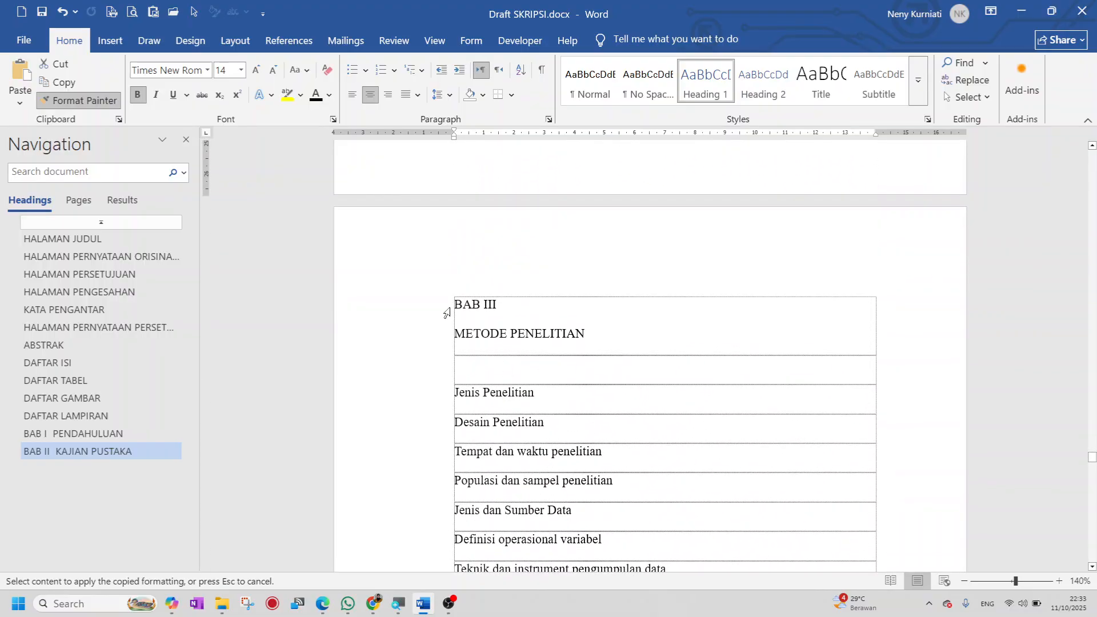
{"action": "left_click_drag", "start_coordinate": [508, 331], "coordinate": [620, 336]}
Copy the BAB III heading's formatting onto the two-line BAB IV HASIL PENELITIAN DAN PEMBAHASAN title with Format Painter
{"action": "left_click_drag", "start_coordinate": [1091, 457], "coordinate": [1092, 474]}
{"action": "left_click", "coordinate": [78, 106]}
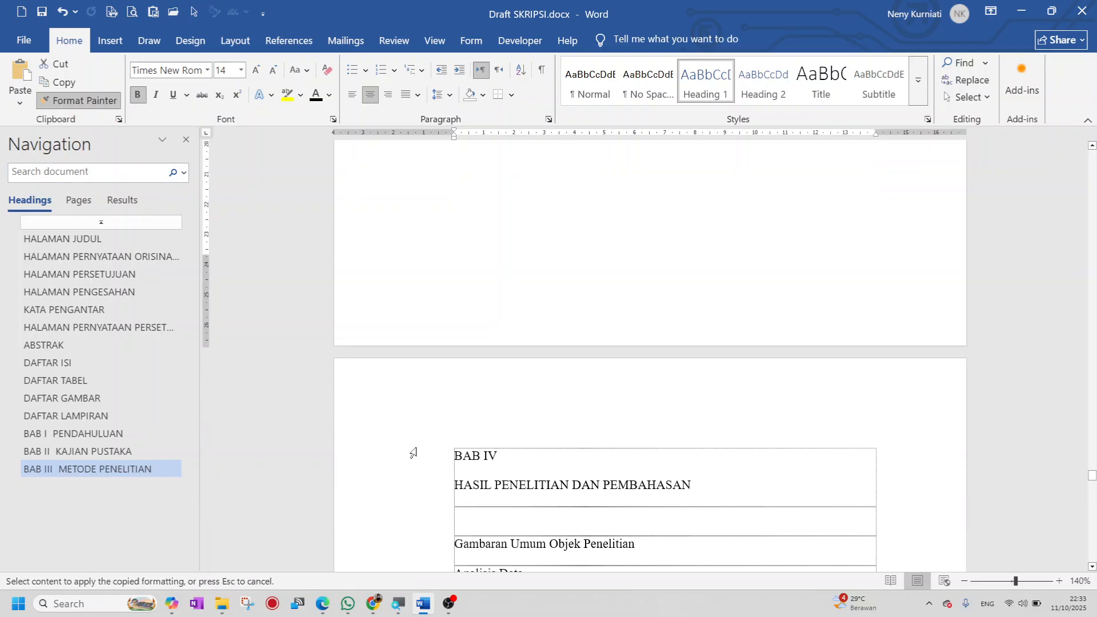
{"action": "left_click_drag", "start_coordinate": [449, 484], "coordinate": [449, 486]}
Copy the BAB IV heading's formatting onto the two-line BAB V PENUTUP title with Format Painter
{"action": "left_click_drag", "start_coordinate": [1092, 475], "coordinate": [1092, 504]}
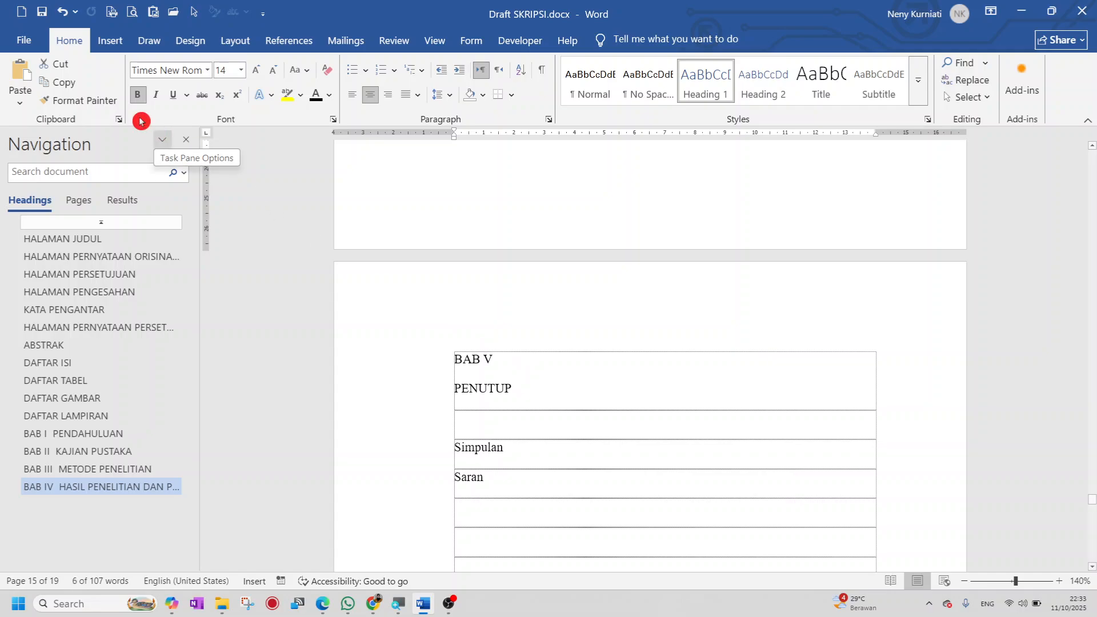
{"action": "left_click", "coordinate": [92, 108]}
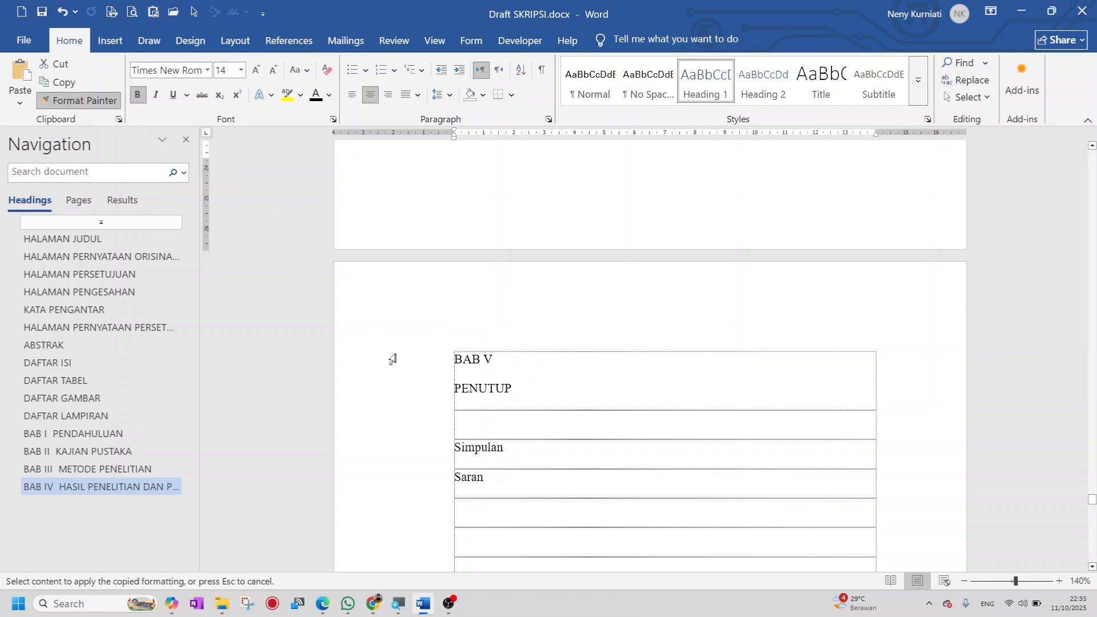
{"action": "scroll", "coordinate": [421, 308], "scroll_direction": "up", "scroll_amount": 3}
{"action": "scroll", "coordinate": [498, 377], "scroll_direction": "down", "scroll_amount": 5}
{"action": "scroll", "coordinate": [498, 377], "scroll_direction": "up", "scroll_amount": 2}
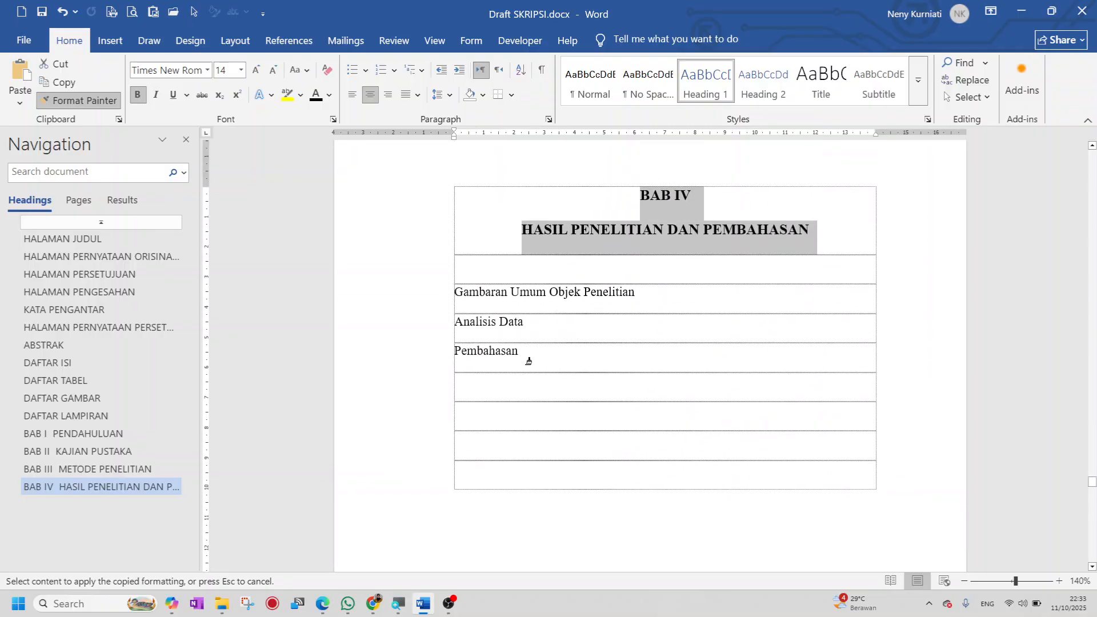
{"action": "scroll", "coordinate": [549, 414], "scroll_direction": "down", "scroll_amount": 10}
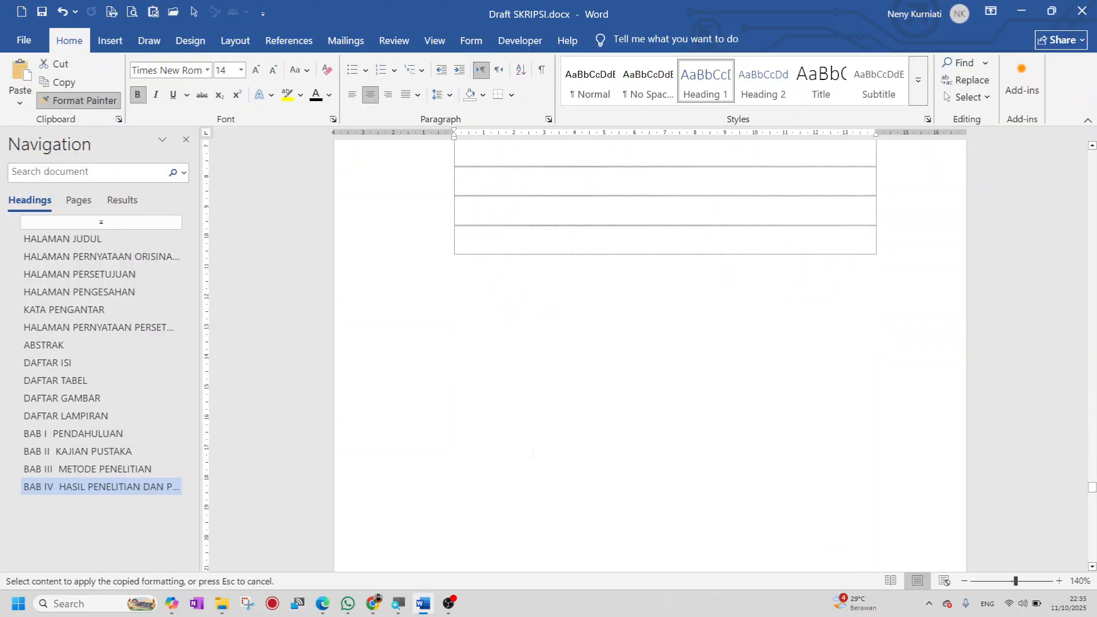
{"action": "scroll", "coordinate": [534, 460], "scroll_direction": "down", "scroll_amount": 4}
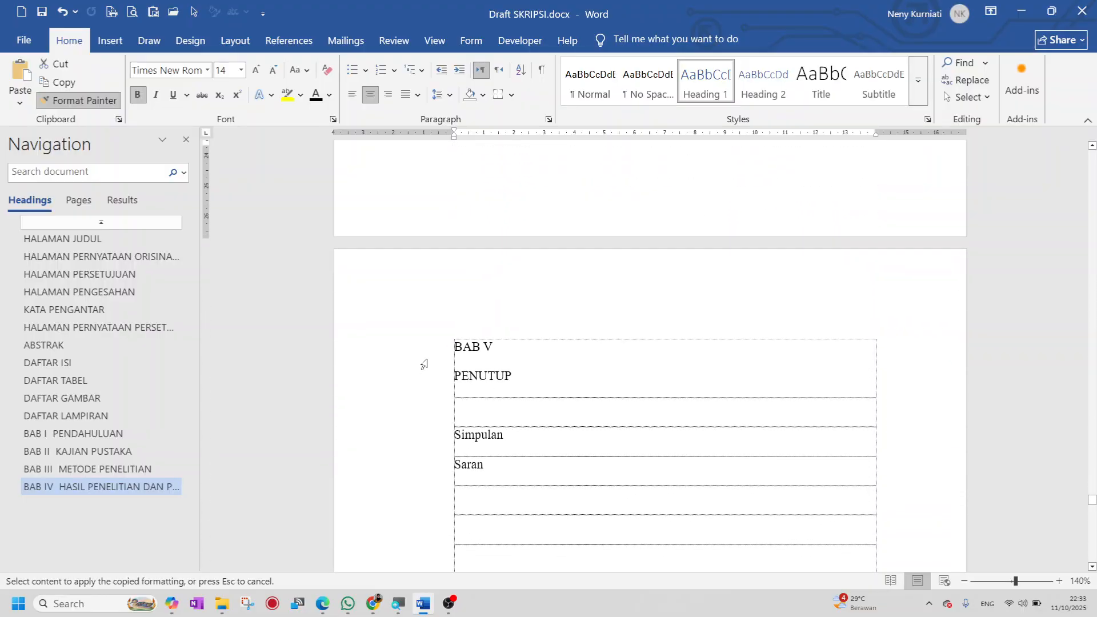
{"action": "left_click", "coordinate": [449, 367]}
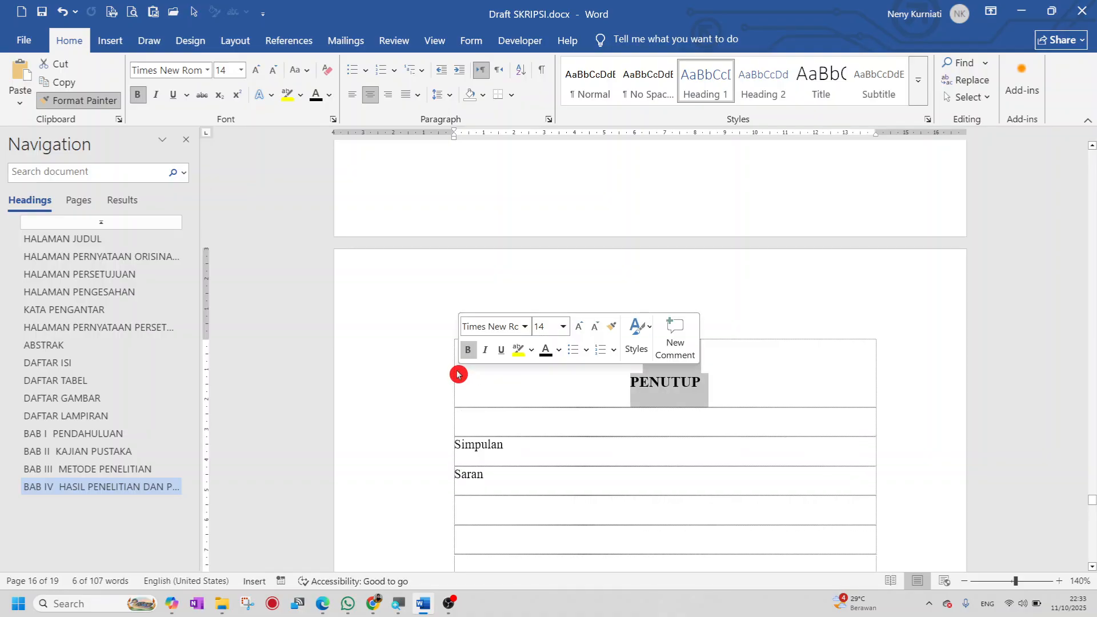
{"action": "left_click", "coordinate": [503, 444]}
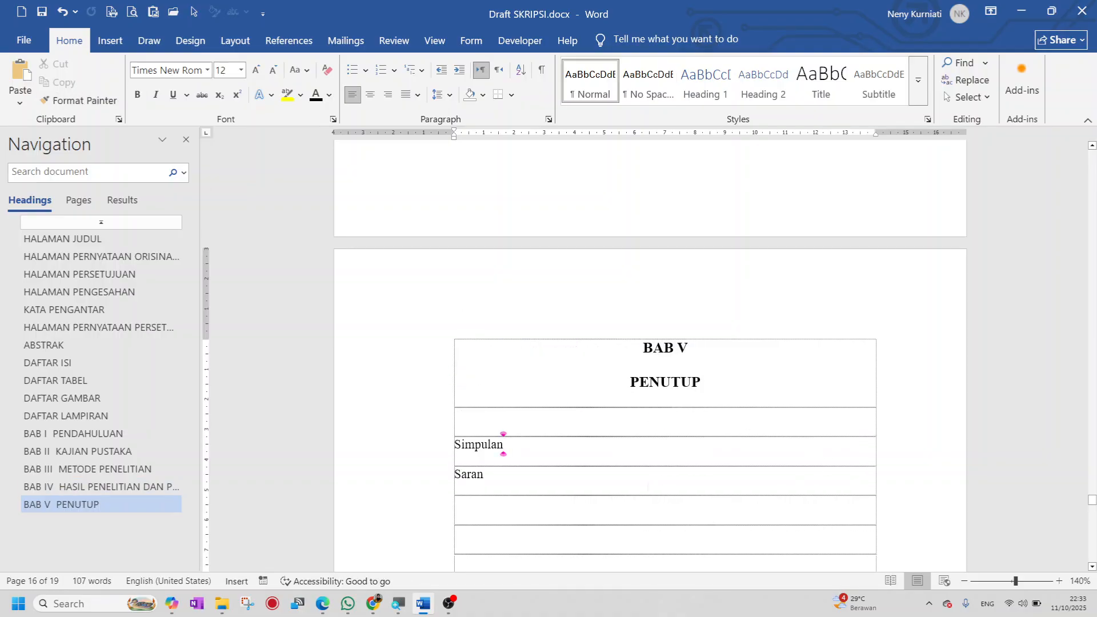
Review the formatted chapter titles from BAB V PENUTUP back to BAB I PENDAHULUAN at 100% zoom
{"action": "left_click", "coordinate": [964, 583]}
{"action": "left_click", "coordinate": [965, 582]}
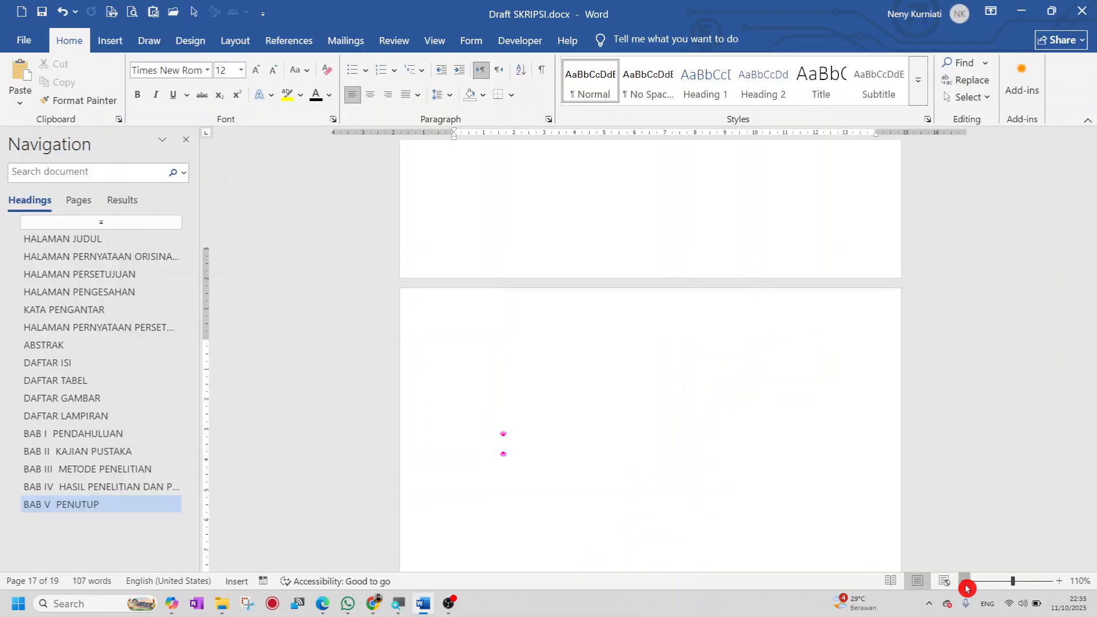
{"action": "left_click", "coordinate": [964, 583]}
{"action": "left_click", "coordinate": [964, 582]}
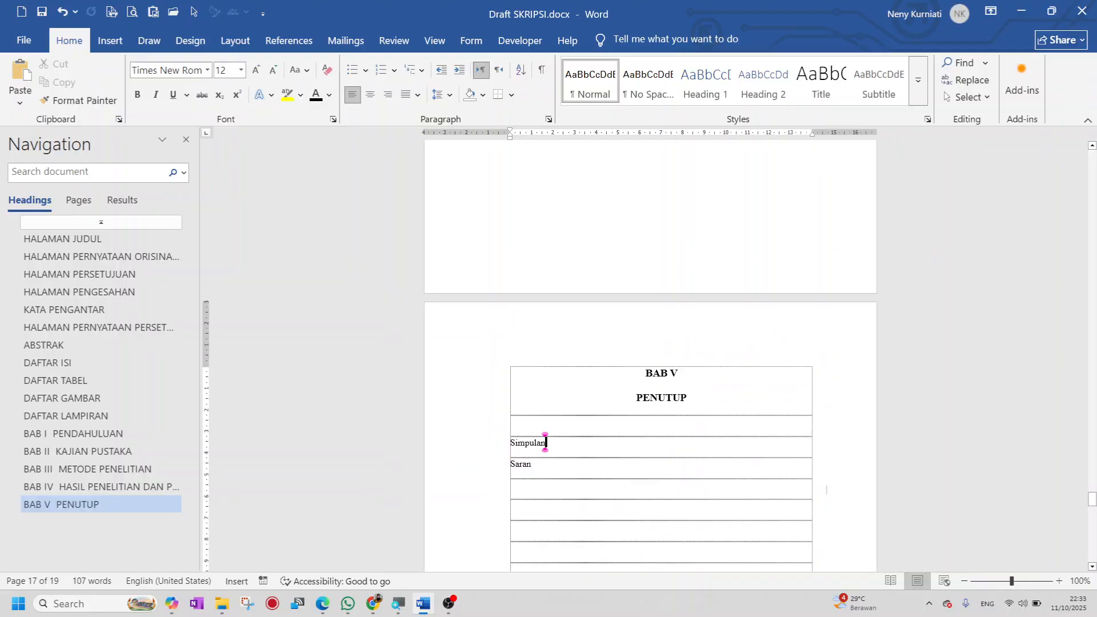
{"action": "scroll", "coordinate": [545, 442], "scroll_direction": "up", "scroll_amount": 3}
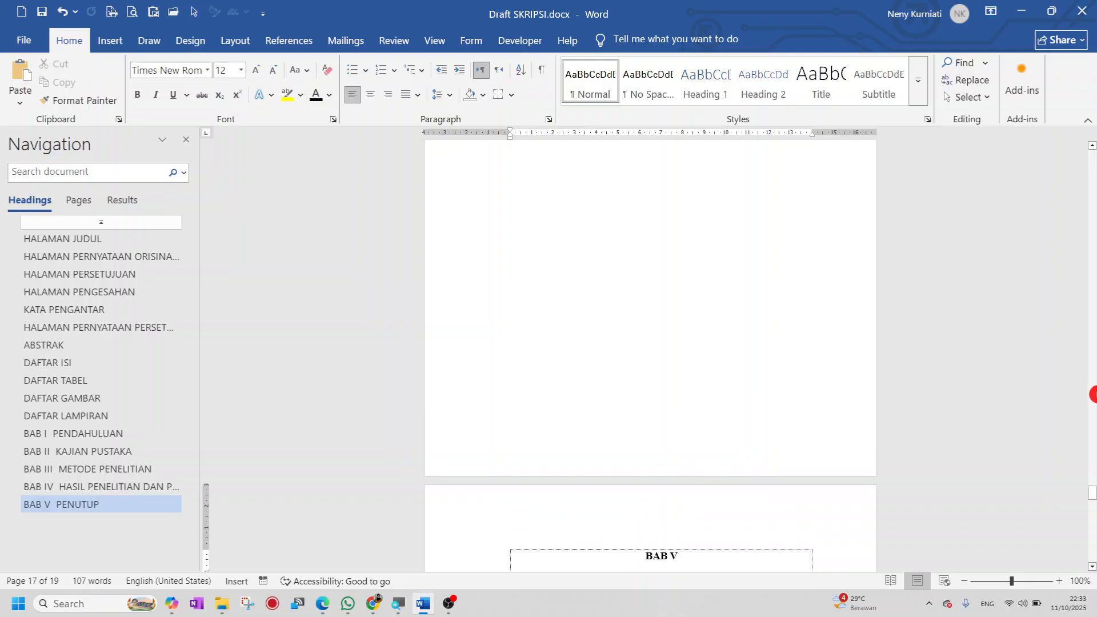
{"action": "left_click_drag", "start_coordinate": [1092, 496], "coordinate": [1092, 485]}
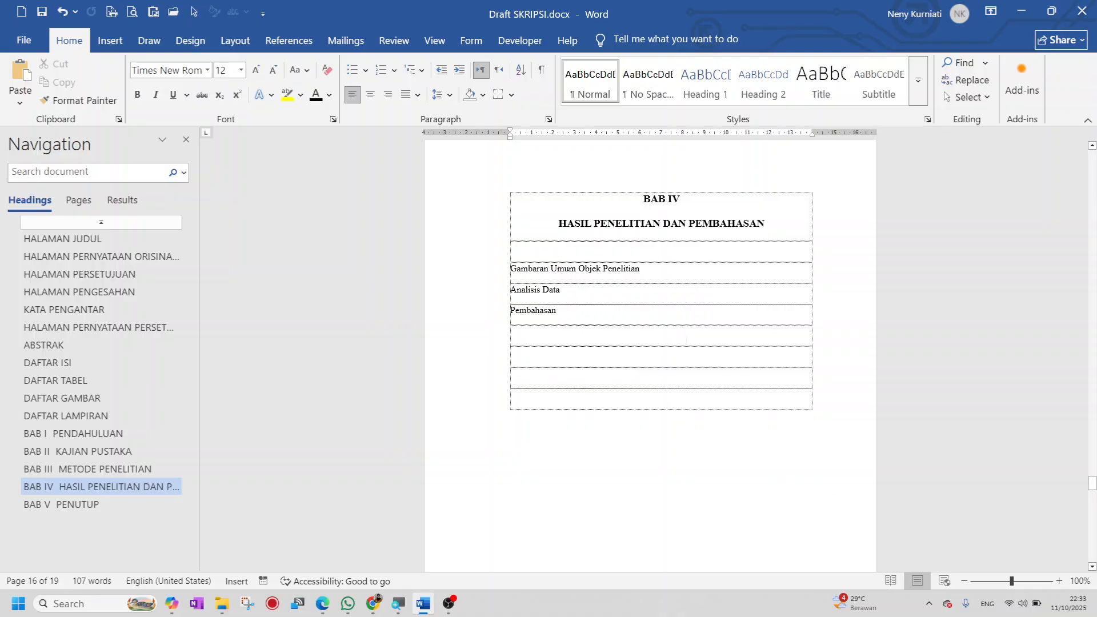
{"action": "left_click_drag", "start_coordinate": [1091, 484], "coordinate": [1088, 424]}
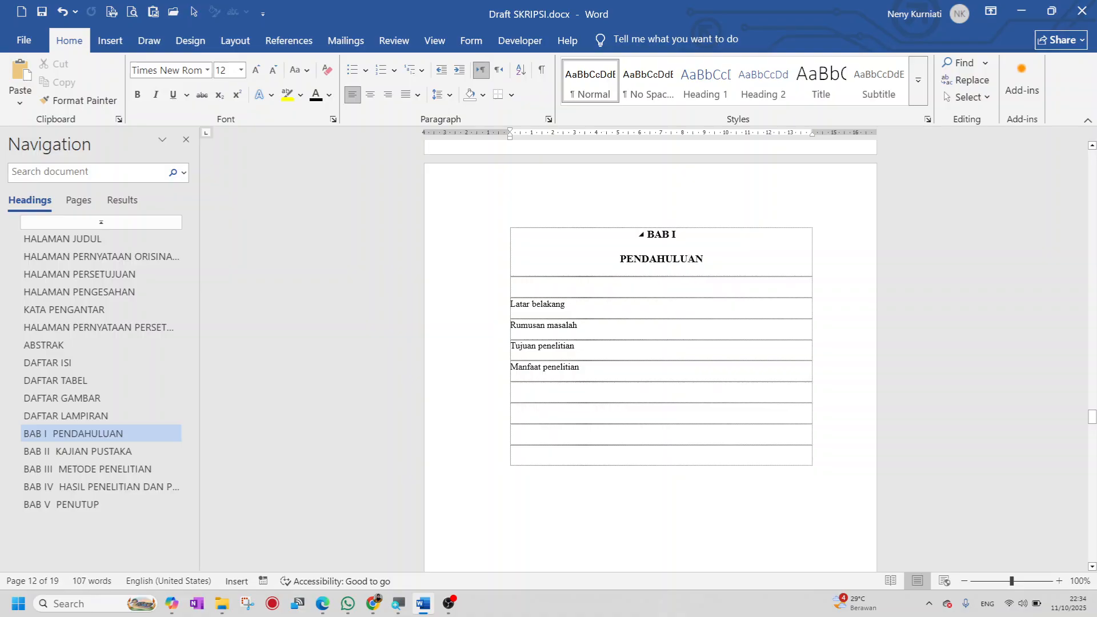
Try 1,5 line spacing on the BAB I PENDAHULUAN title and undo the spacing change
{"action": "left_click", "coordinate": [1059, 580]}
{"action": "left_click", "coordinate": [1059, 581]}
{"action": "left_click", "coordinate": [1058, 580]}
{"action": "left_click", "coordinate": [1059, 581]}
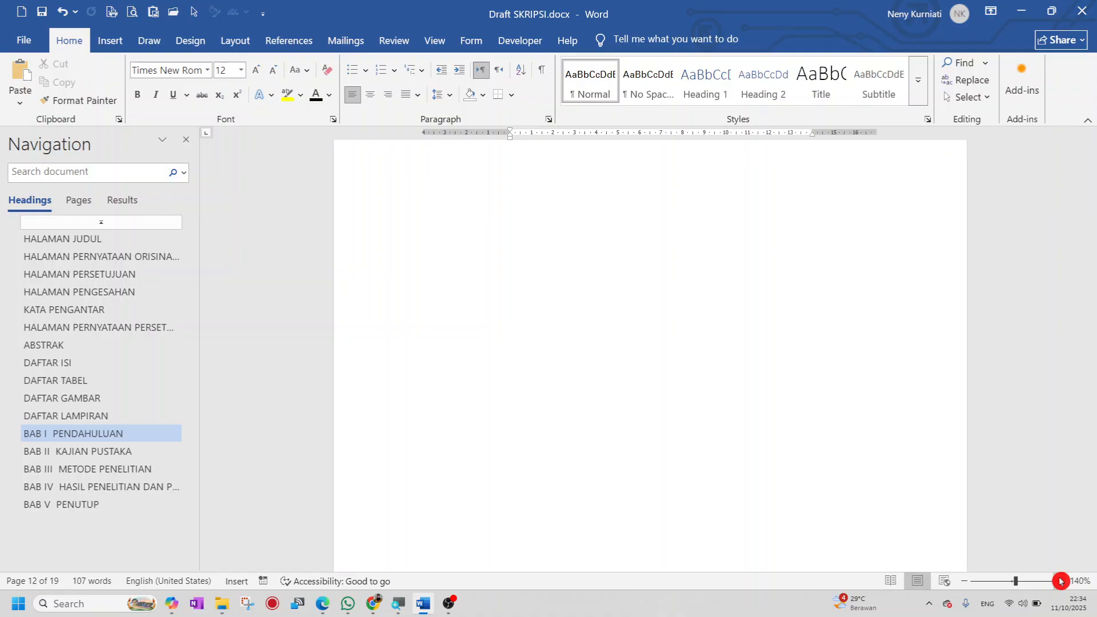
{"action": "left_click", "coordinate": [1060, 581]}
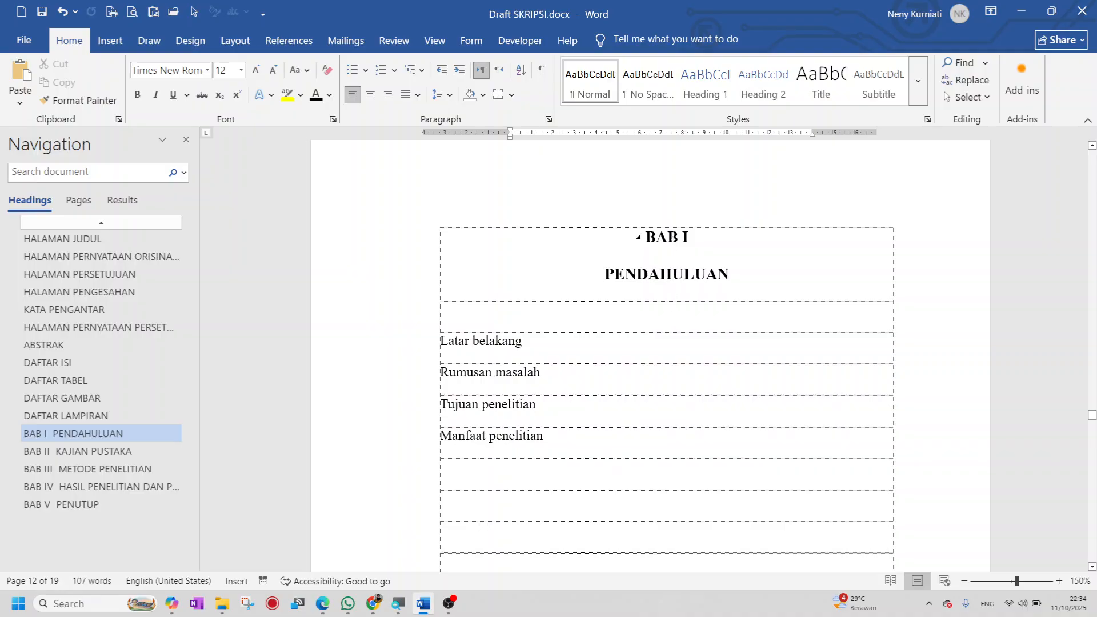
{"action": "left_click", "coordinate": [668, 236]}
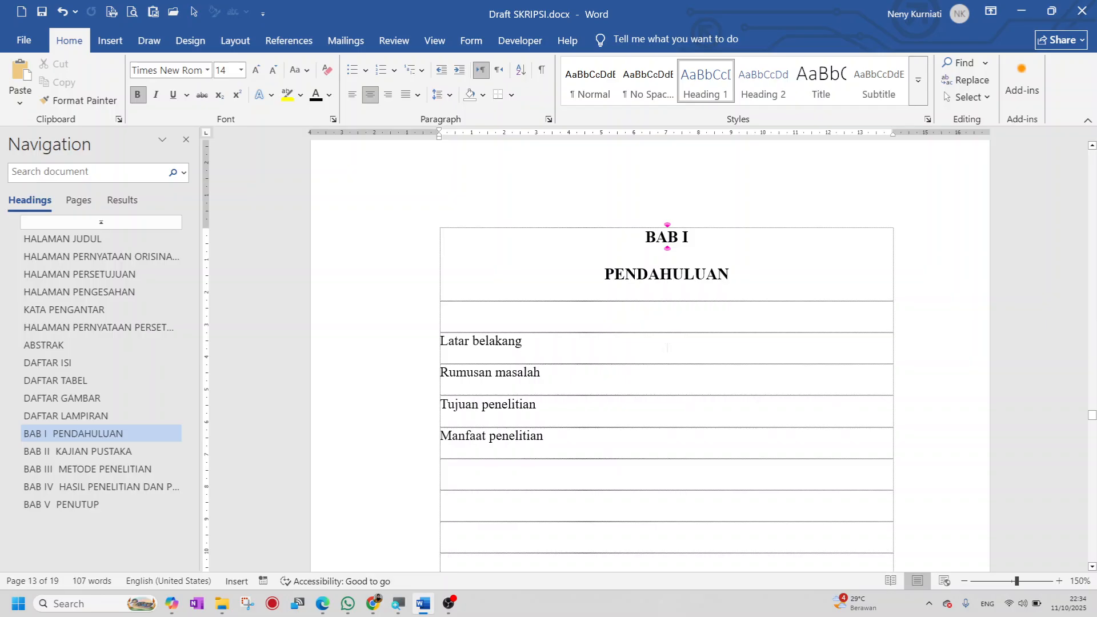
{"action": "left_click", "coordinate": [451, 103]}
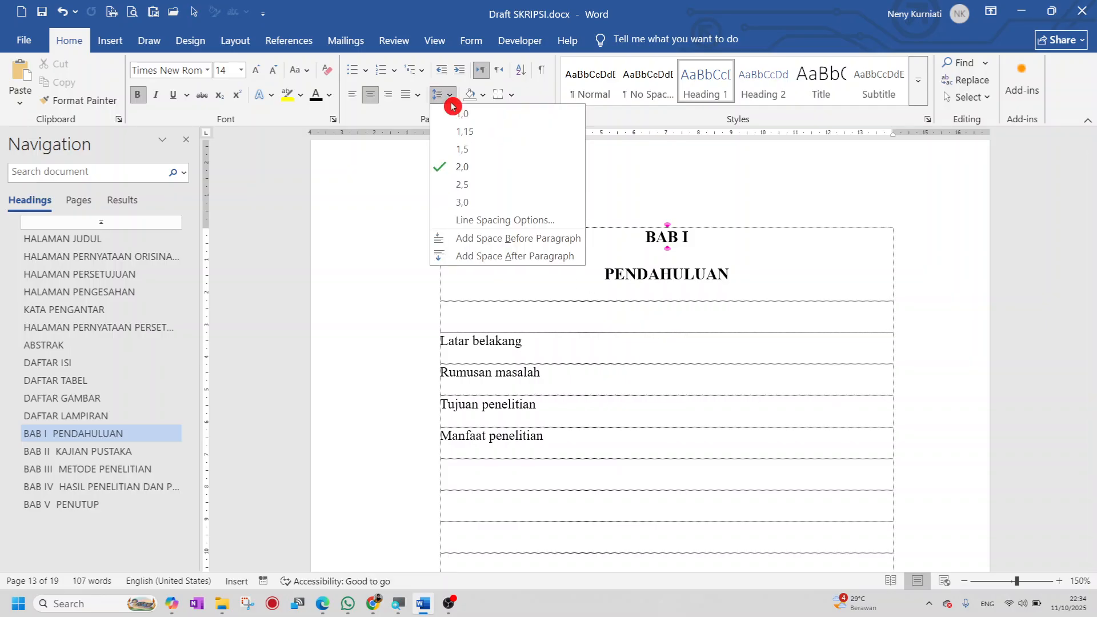
{"action": "left_click", "coordinate": [463, 149]}
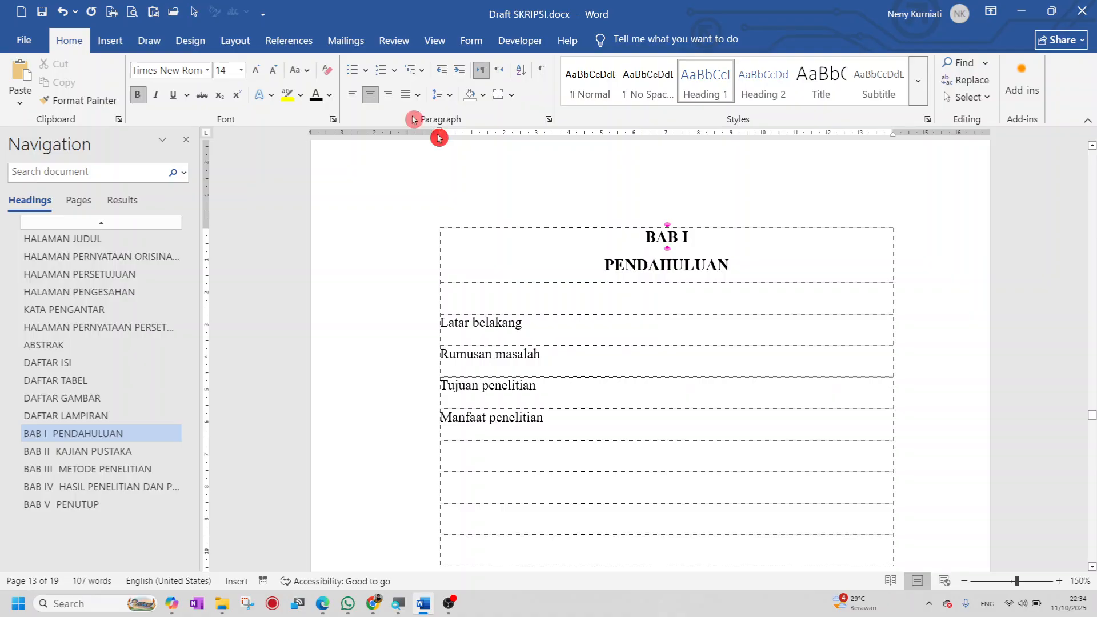
{"action": "left_click", "coordinate": [61, 9]}
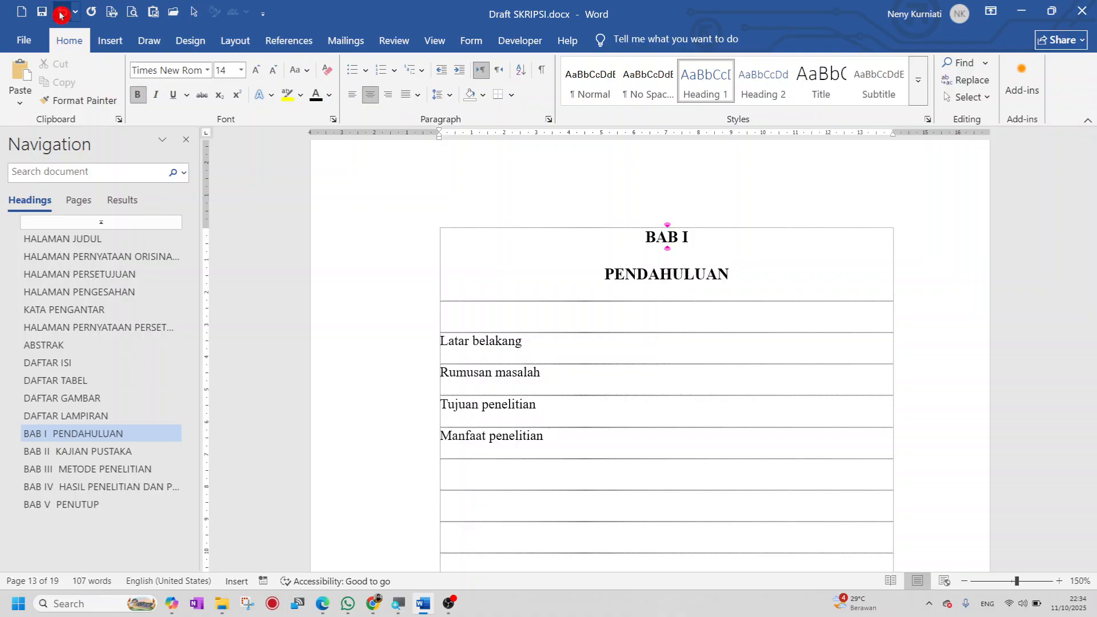
{"action": "left_click", "coordinate": [668, 343]}
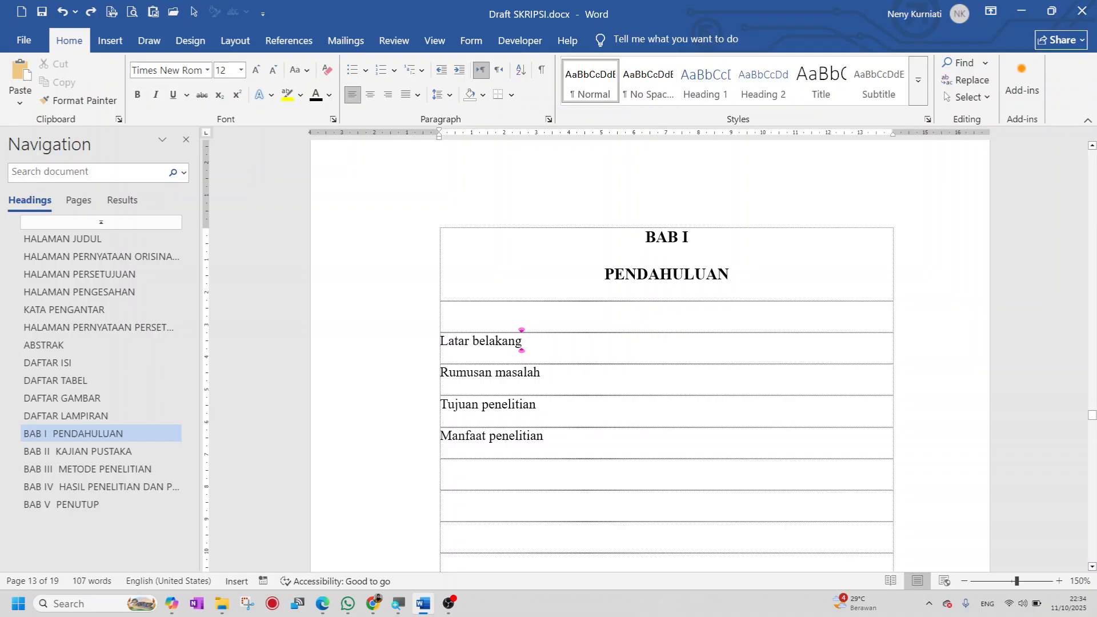